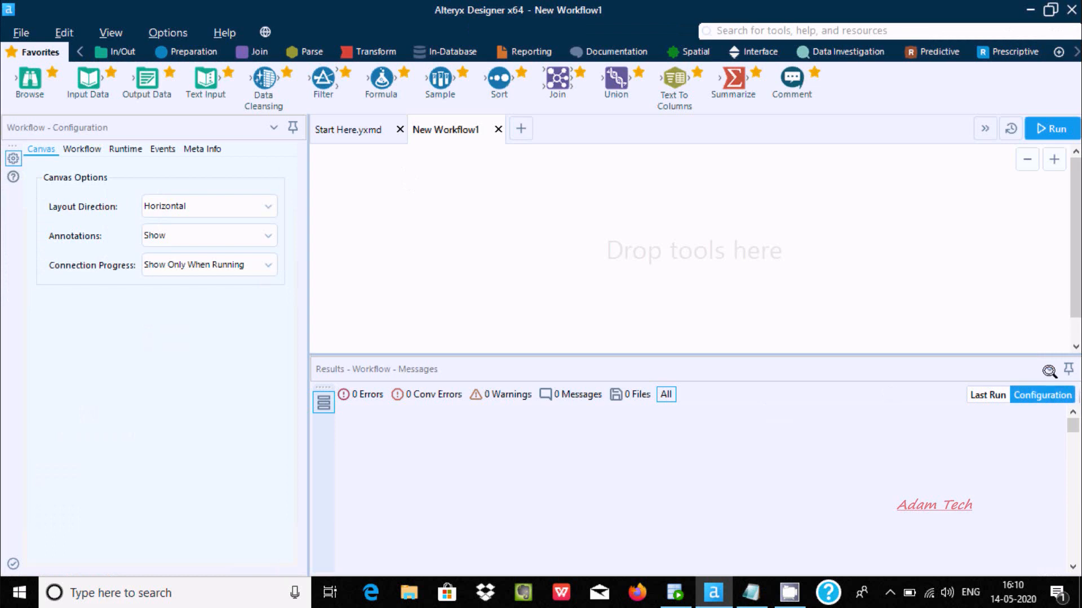
# Hide the Results pane to leave more room for the workflow canvas
pyautogui.rightClick(1049, 368)
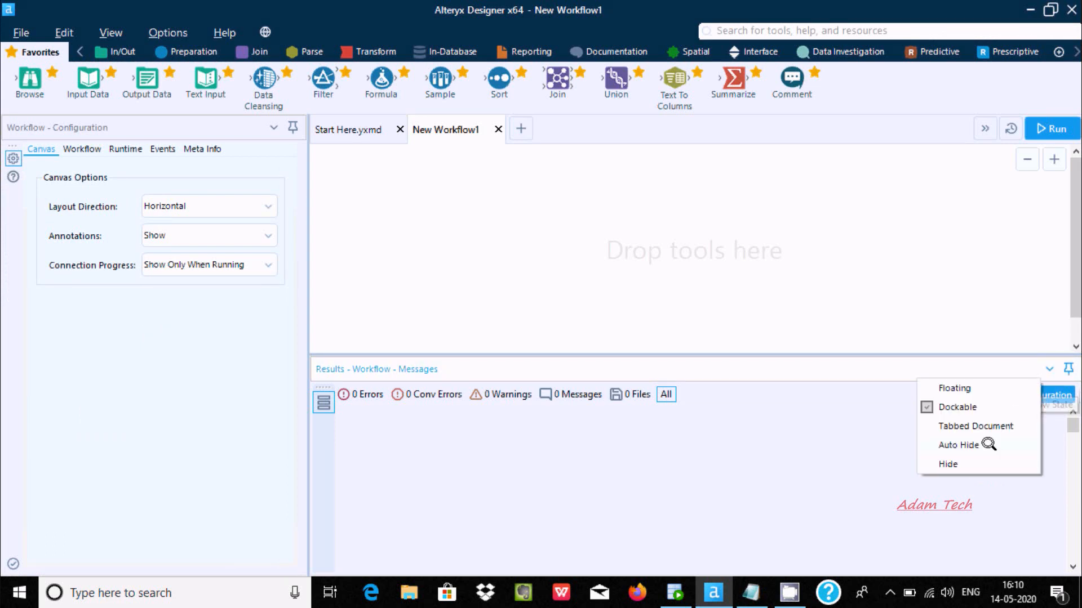
pyautogui.click(963, 462)
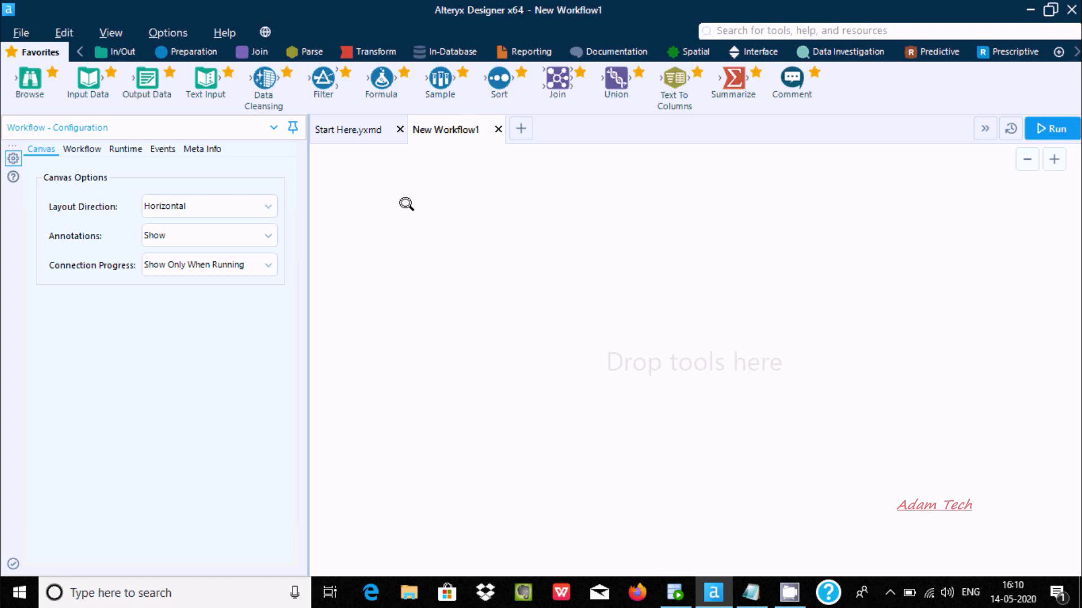
pyautogui.moveTo(501, 80); pyautogui.dragTo(503, 79)
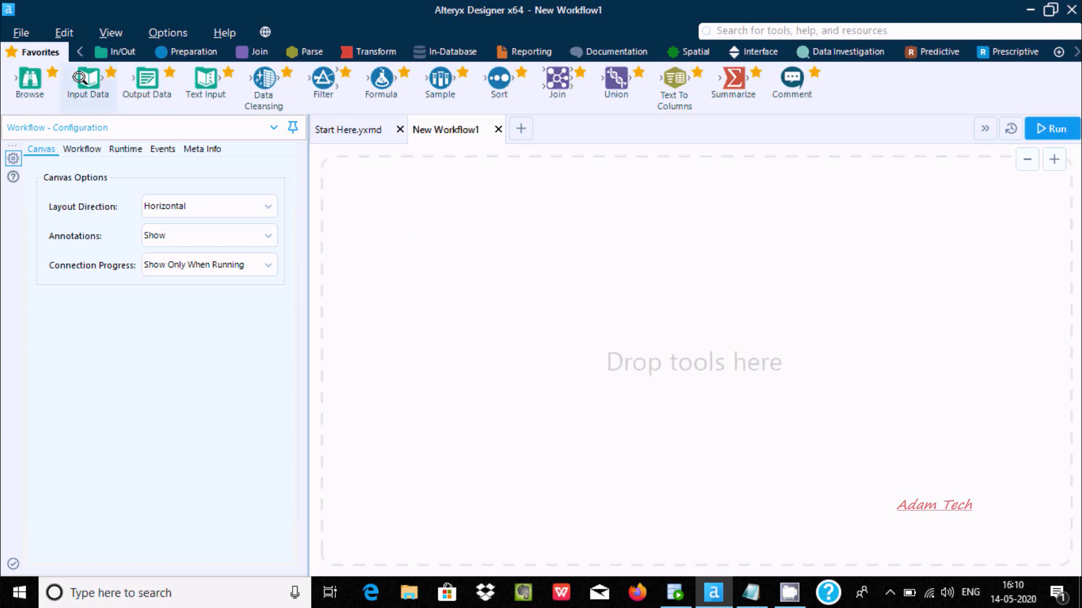
# Place an Input Data tool on the canvas and connect it to the recent connection aka:Oracle1
pyautogui.moveTo(84, 79); pyautogui.dragTo(355, 186)
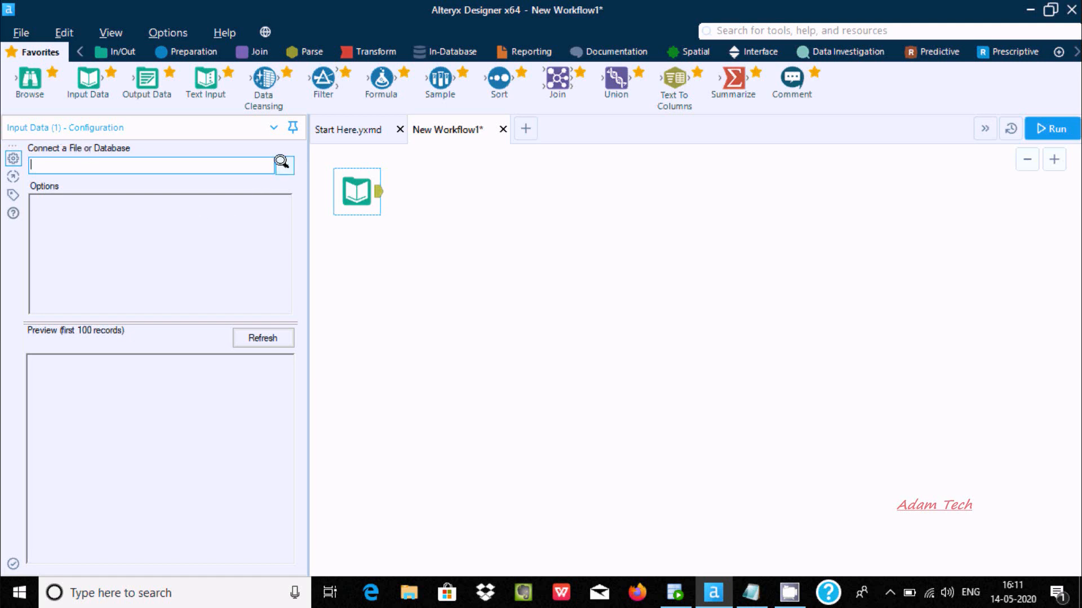
pyautogui.click(283, 164)
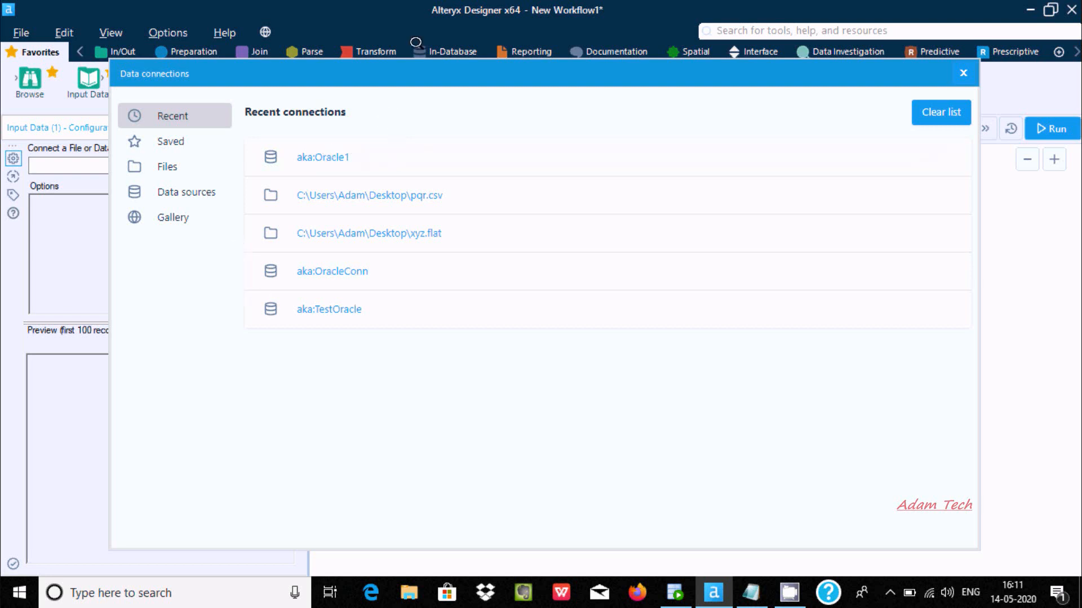
pyautogui.click(326, 158)
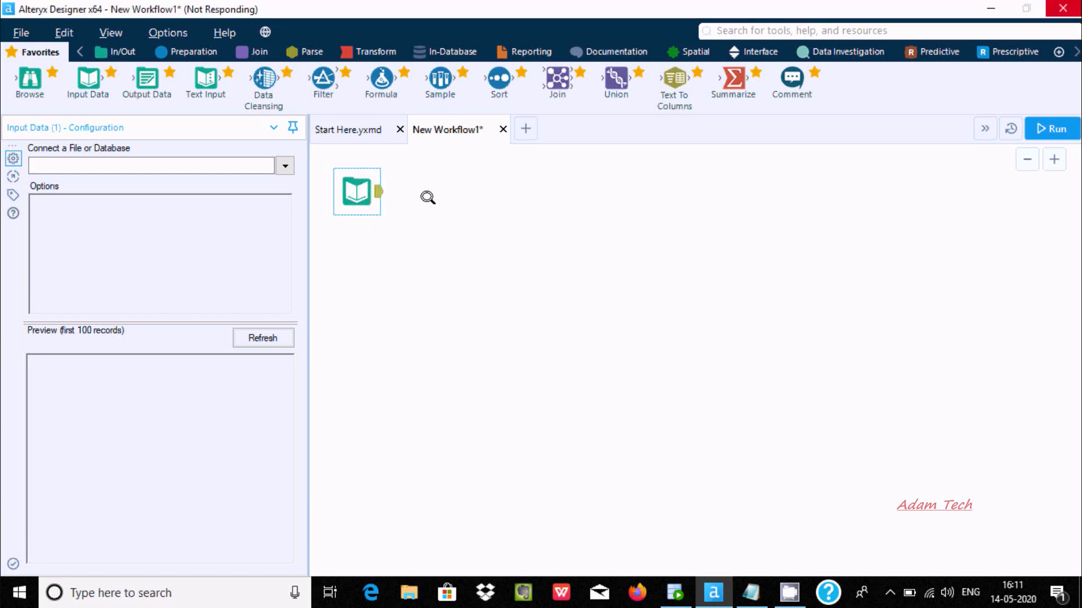
# Switch to Oracle SQL Developer, highlight the employees query ordered by department_id, and return to Alteryx Designer
pyautogui.click(679, 593)
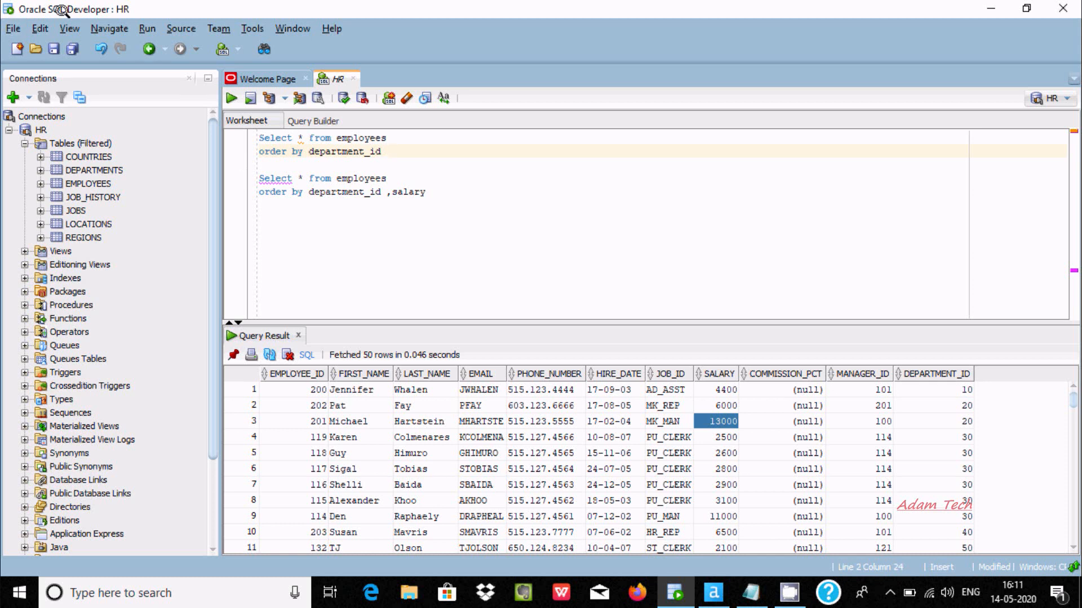
pyautogui.moveTo(387, 151); pyautogui.dragTo(250, 121)
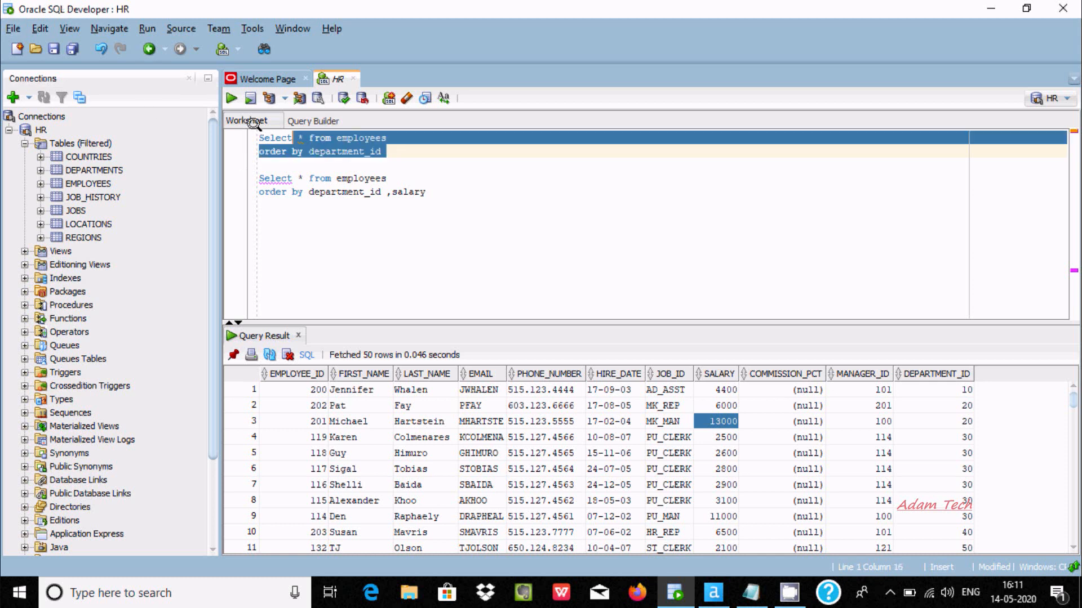
pyautogui.hotkey('alt', 'Tab')
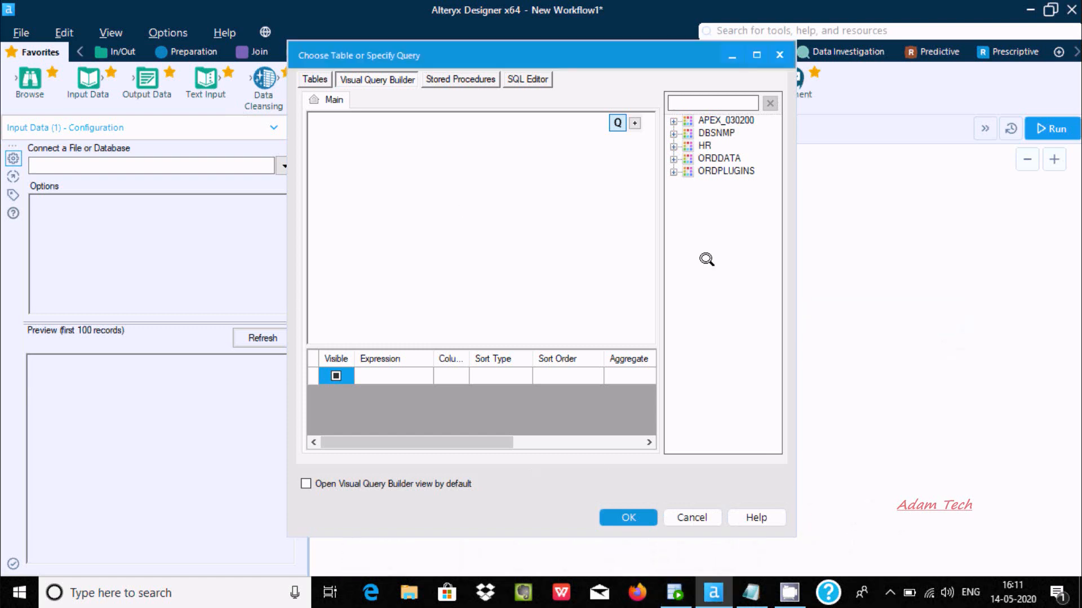
# Expand the HR schema and add its EMPLOYEES table to the visual query
pyautogui.click(668, 143)
pyautogui.click(673, 146)
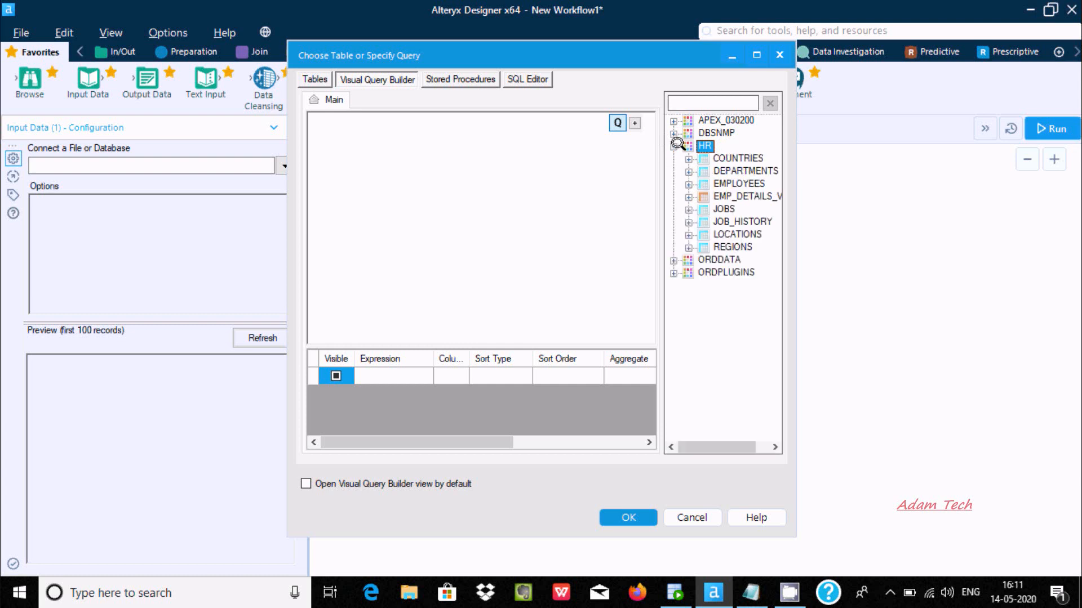
pyautogui.click(727, 183)
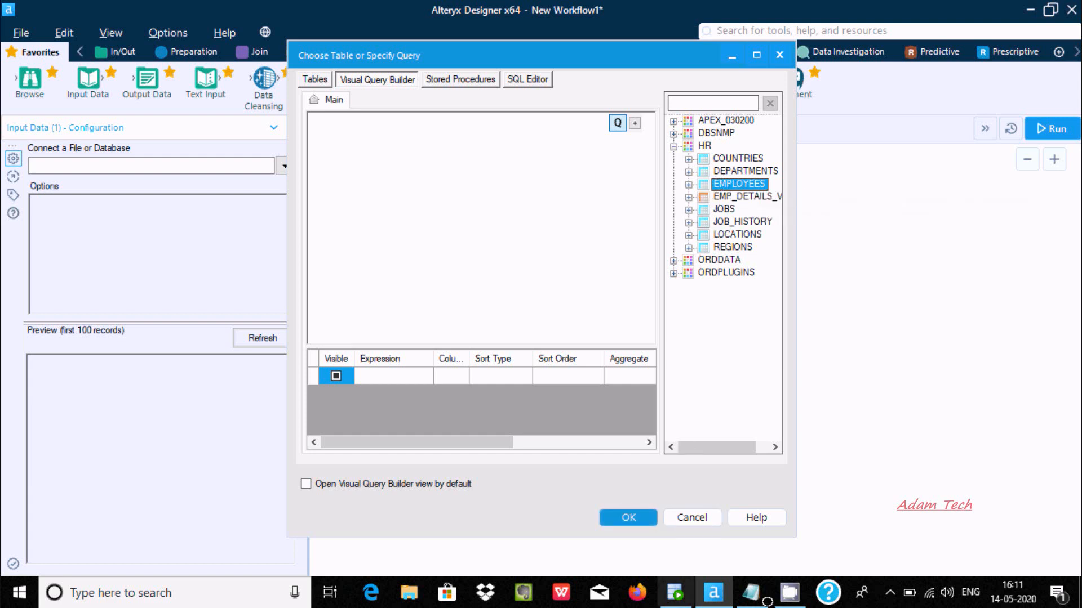
# Switch to Oracle SQL Developer and run the employees query with and without its order by department_id clause to compare the DEPARTMENT_ID values
pyautogui.click(674, 591)
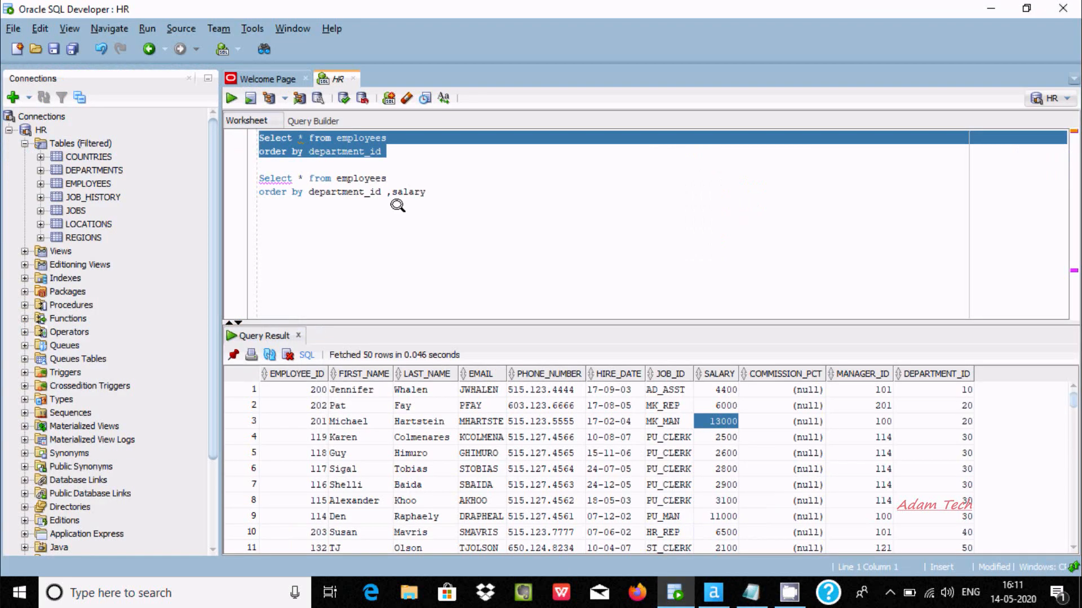
pyautogui.click(231, 98)
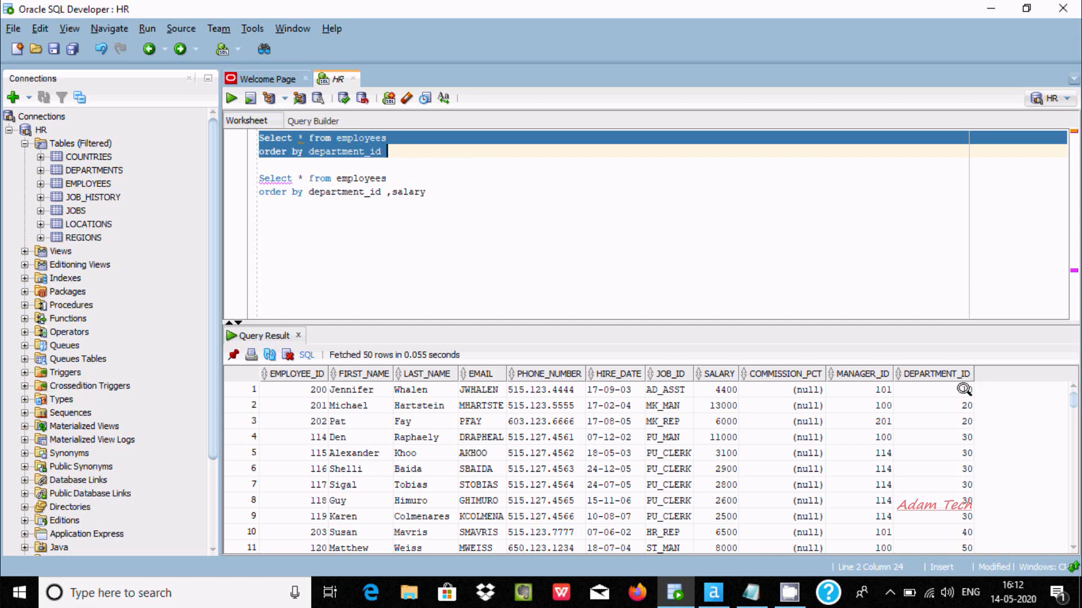
pyautogui.moveTo(409, 131); pyautogui.dragTo(208, 121)
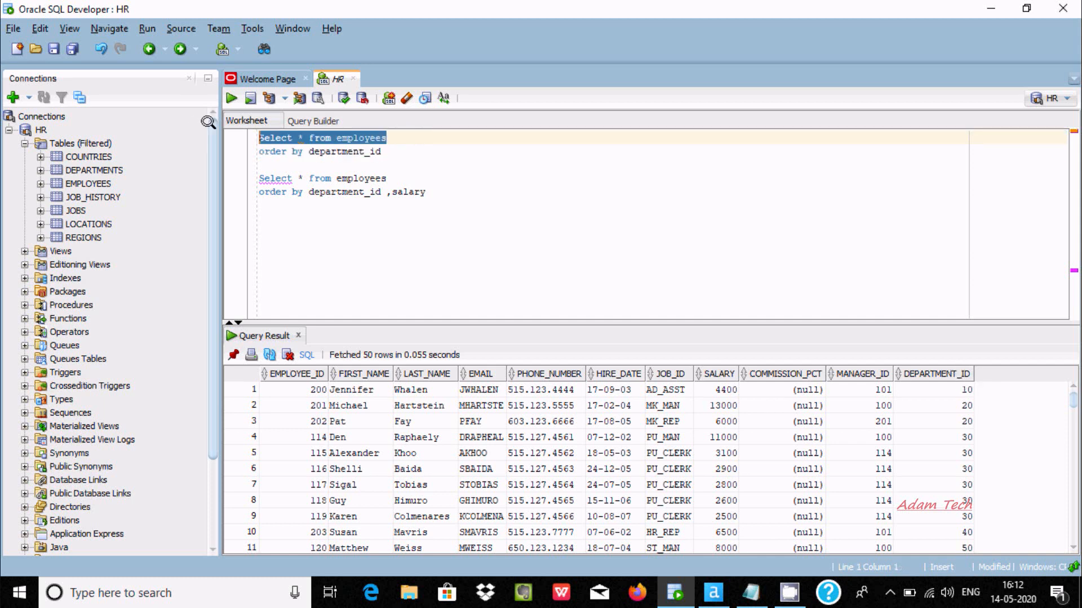
pyautogui.click(232, 99)
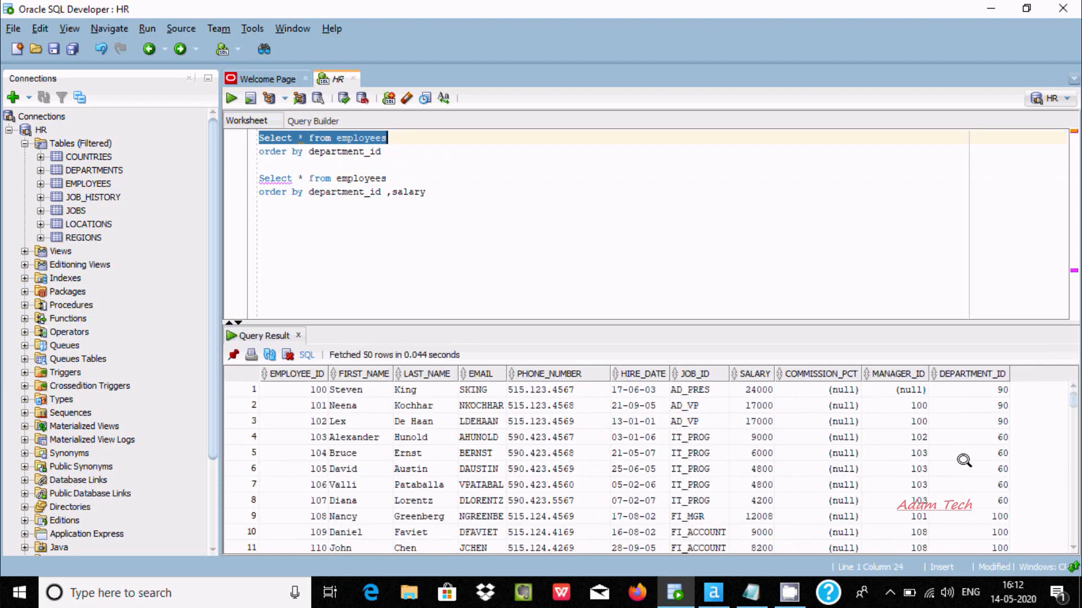
pyautogui.click(995, 388)
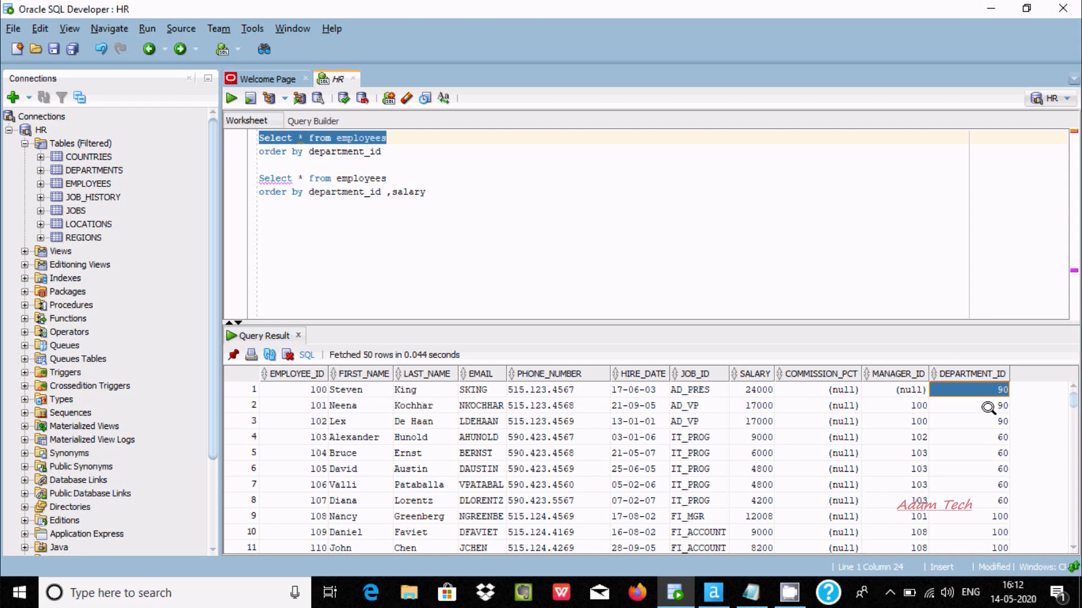
# Rerun the employees query including order by department_id and check the row order
pyautogui.moveTo(383, 151); pyautogui.dragTo(264, 134)
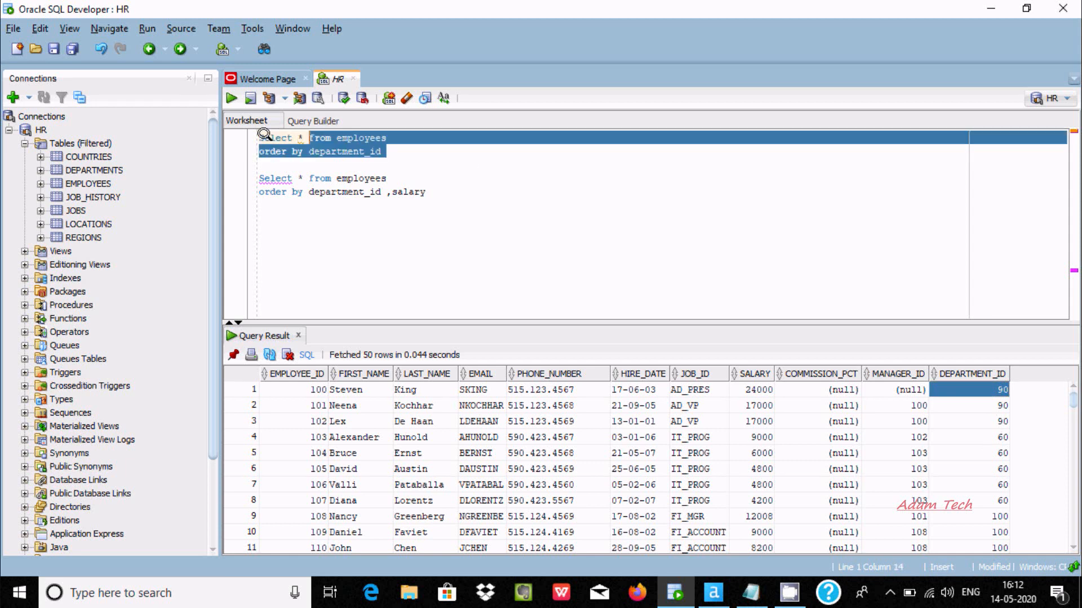
pyautogui.hotkey('ctrl', 'Return')
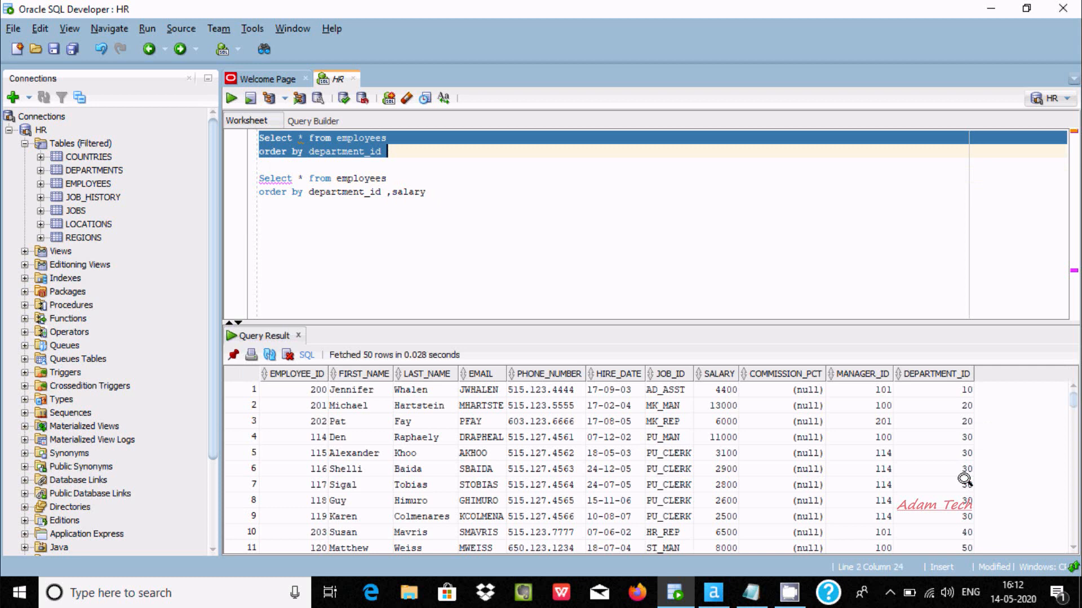
pyautogui.click(435, 148)
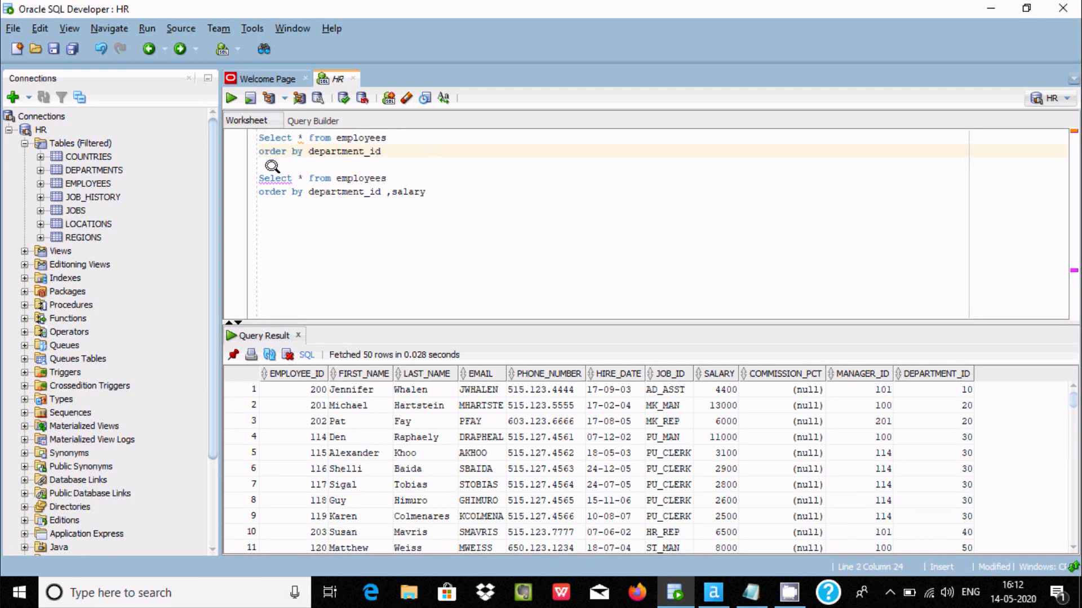
# Back in Alteryx Designer, maximize the query dialog, enlarge the EMPLOYEES table box, and include all its columns with *
pyautogui.click(713, 593)
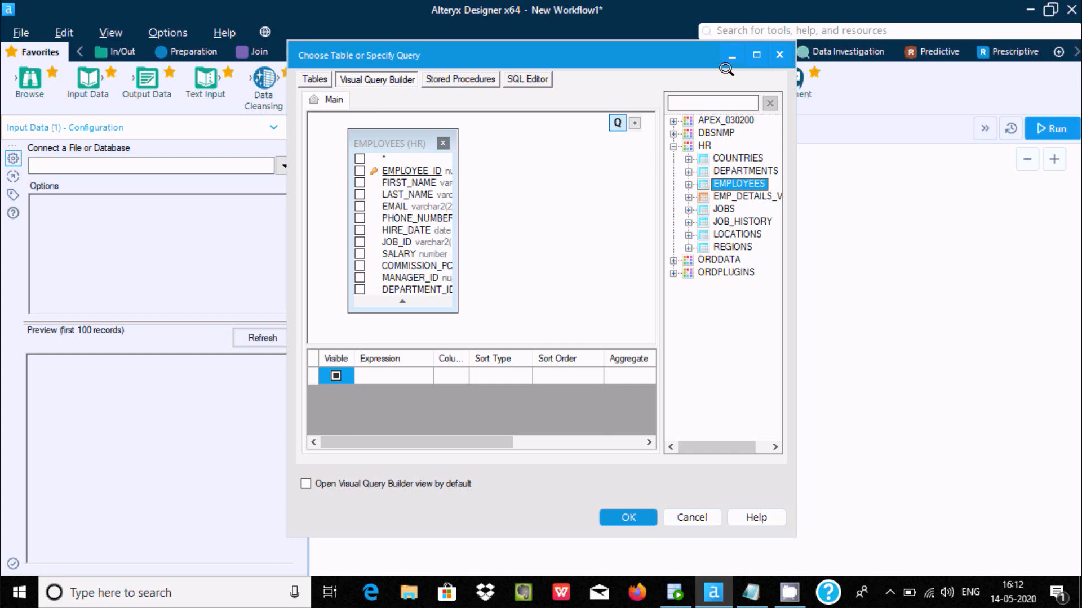
pyautogui.click(755, 54)
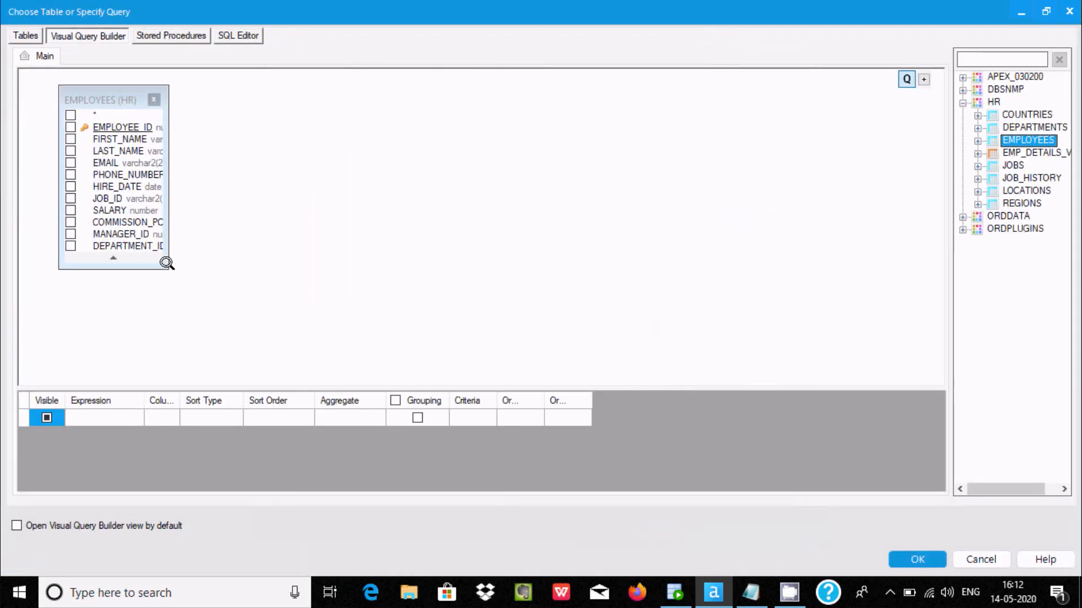
pyautogui.moveTo(163, 261); pyautogui.dragTo(268, 299)
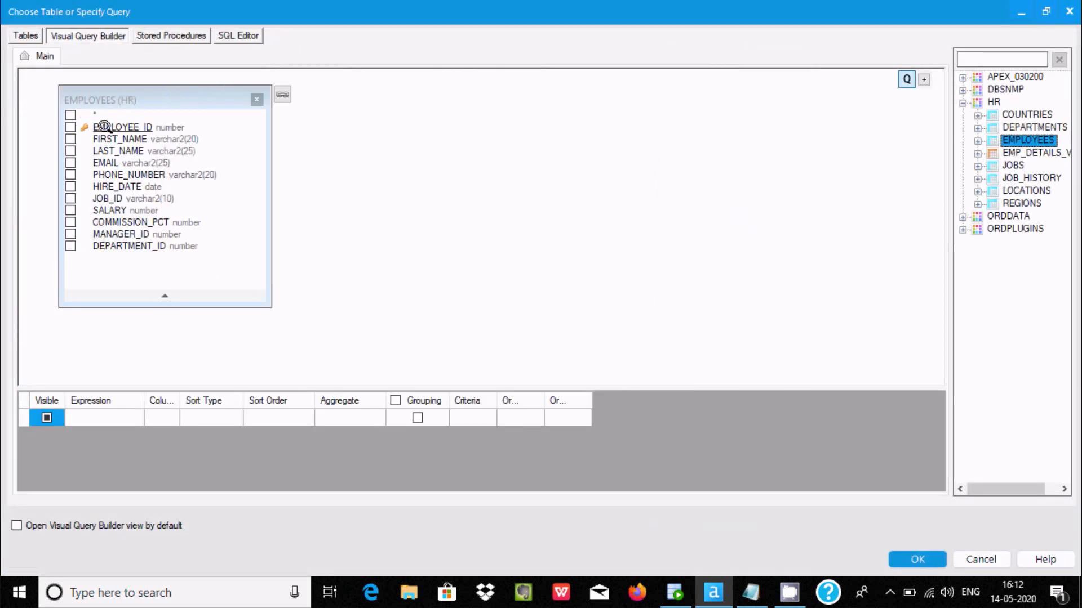
pyautogui.click(70, 113)
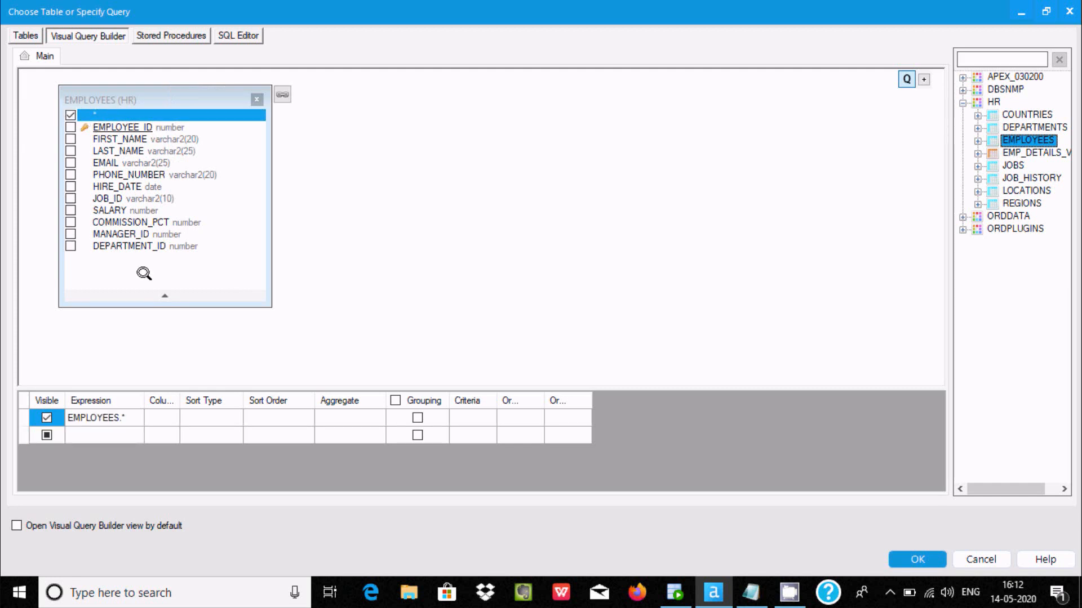
# Add DEPARTMENT_ID to the query with sort order 1 and accept the query
pyautogui.click(293, 417)
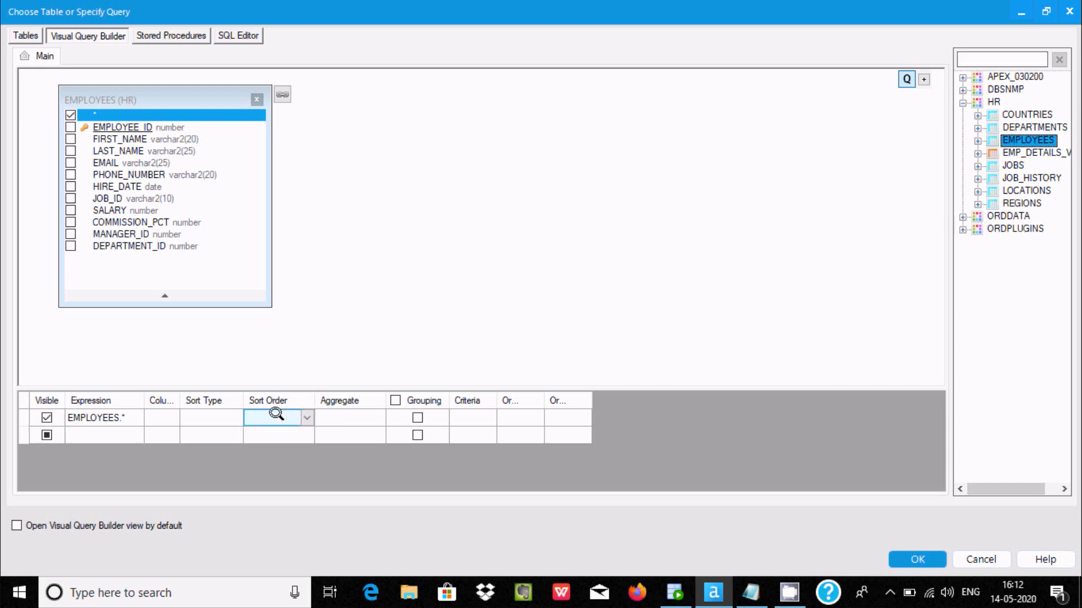
pyautogui.click(71, 245)
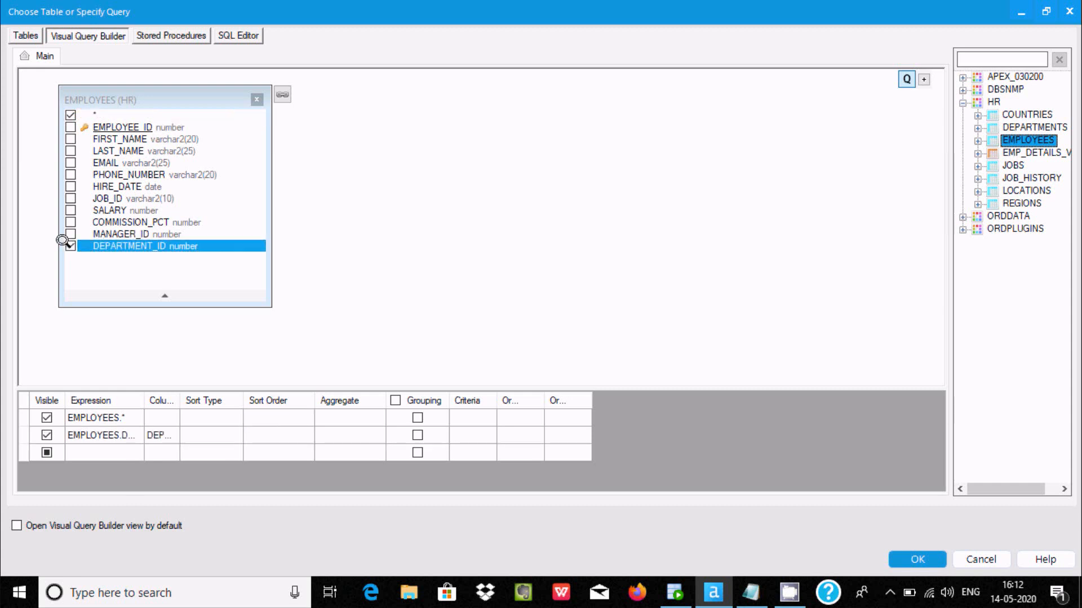
pyautogui.click(289, 434)
pyautogui.click(310, 432)
pyautogui.click(259, 432)
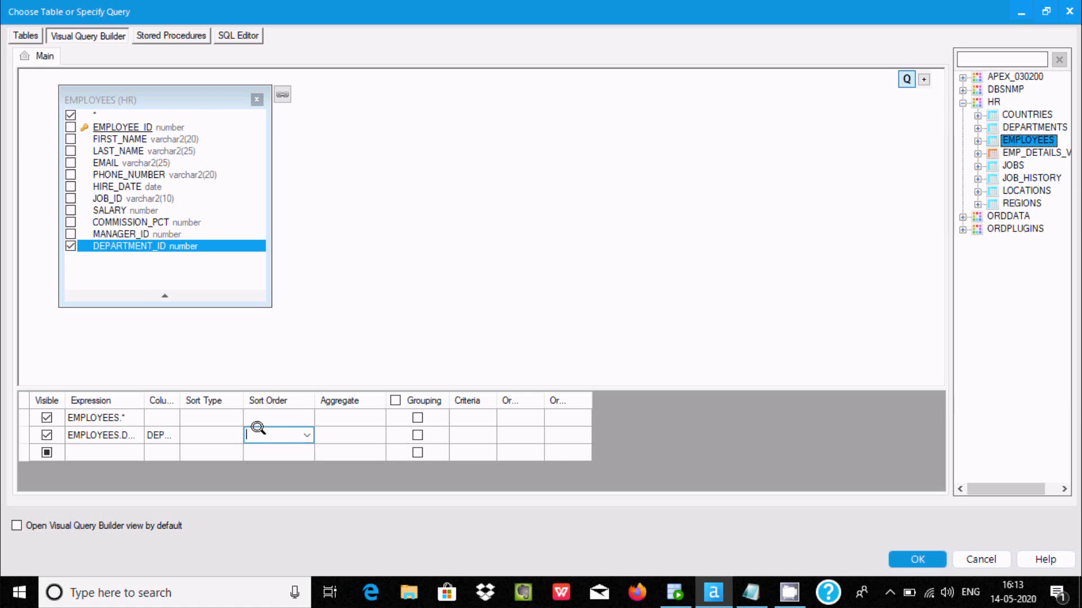
pyautogui.click(307, 435)
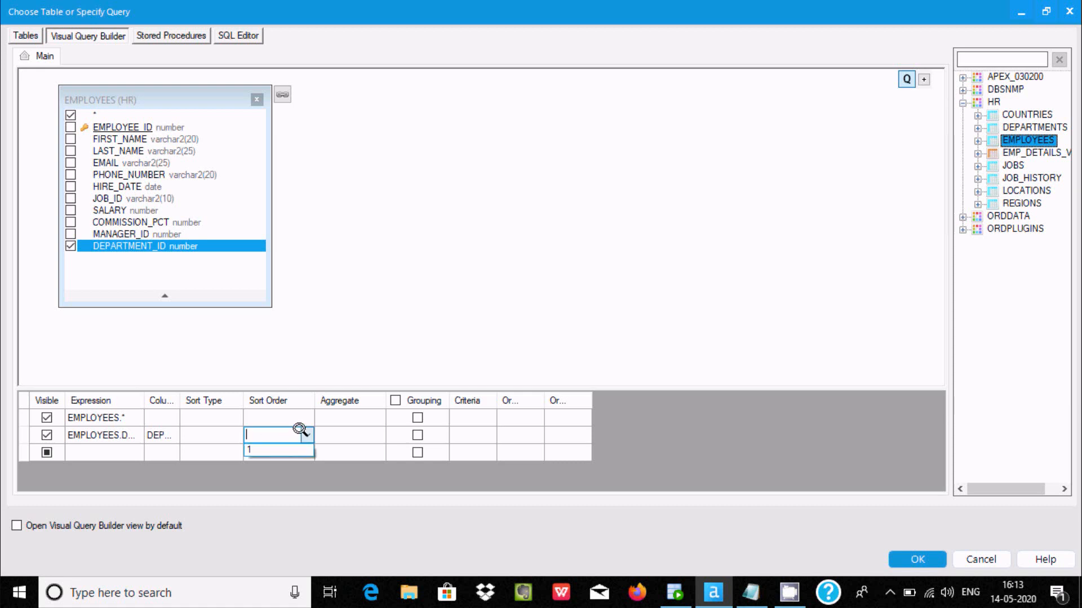
pyautogui.click(261, 447)
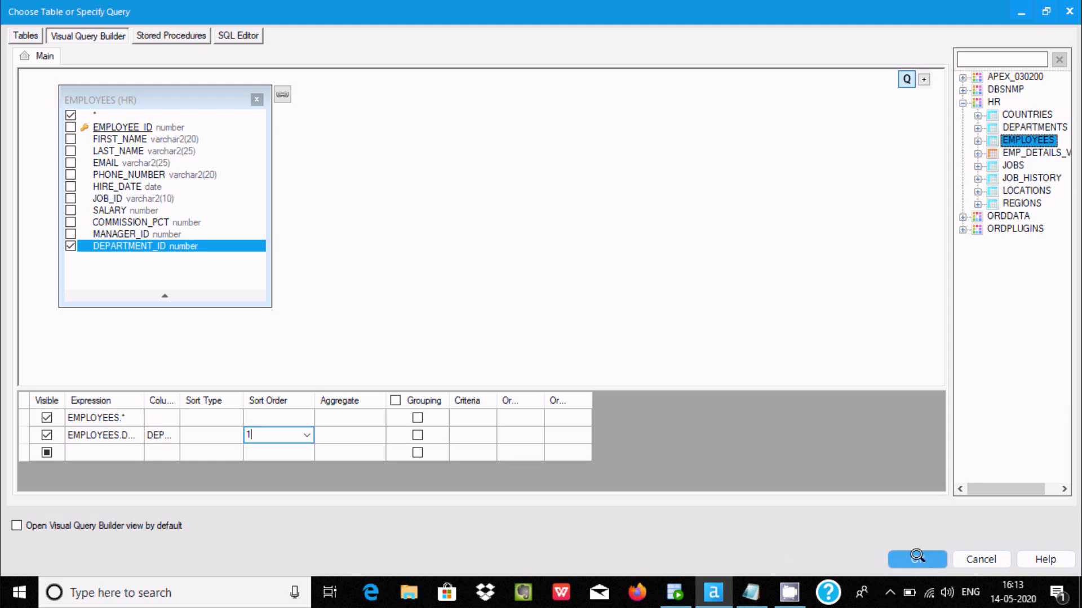
pyautogui.click(918, 558)
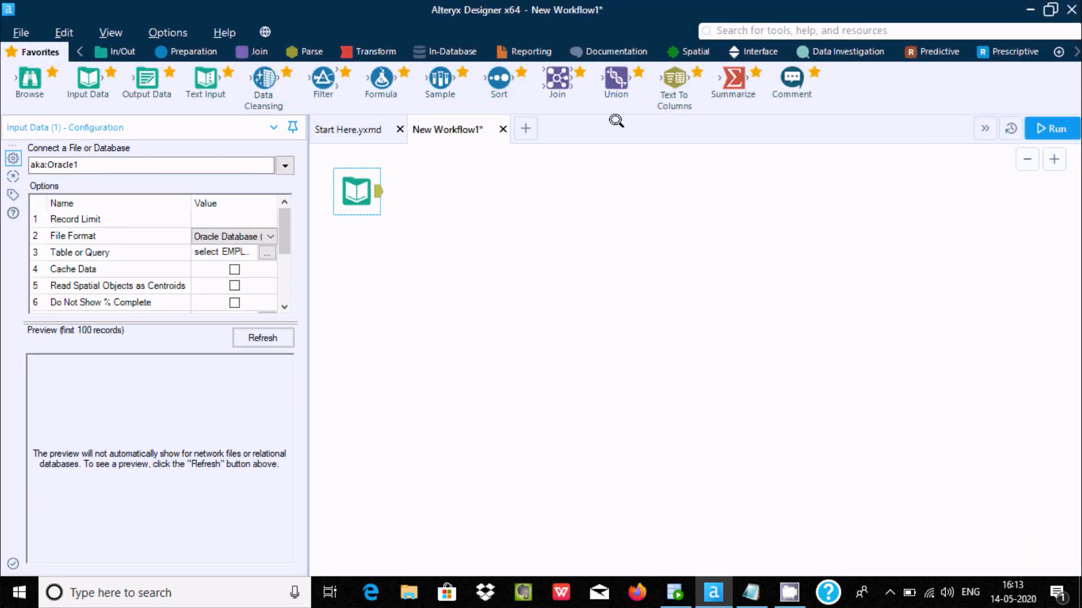
# Place a Report Text tool beside the Input Data tool and connect the Input Data output to it
pyautogui.click(527, 55)
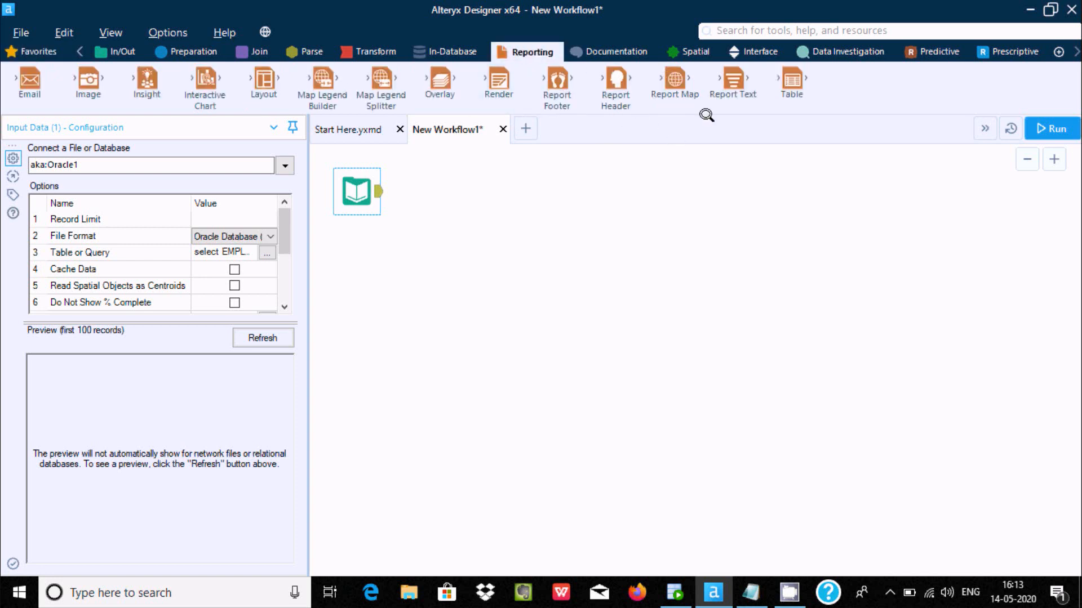
pyautogui.moveTo(724, 81); pyautogui.dragTo(585, 190)
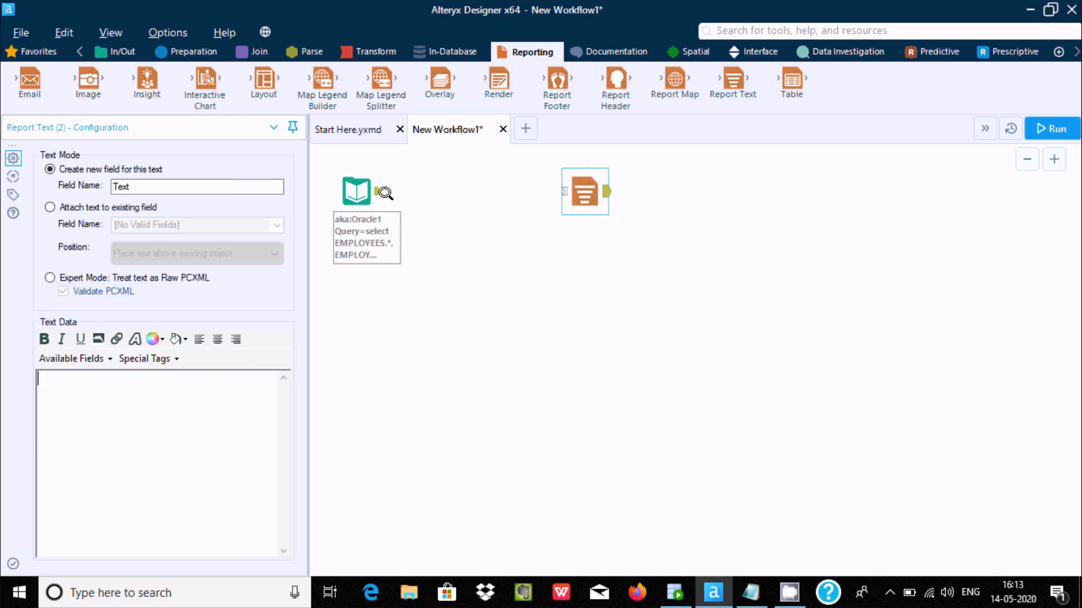
pyautogui.moveTo(374, 186); pyautogui.dragTo(585, 193)
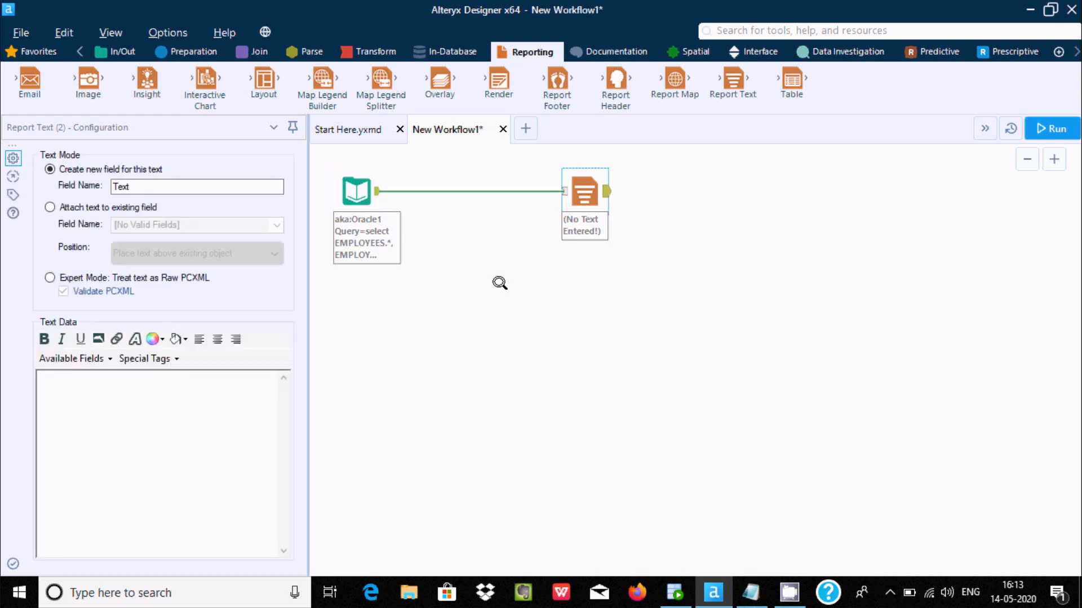
# Reopen the Input Data tool's query to review its columns and DEPARTMENT_ID sorting, and accept it as is
pyautogui.click(351, 184)
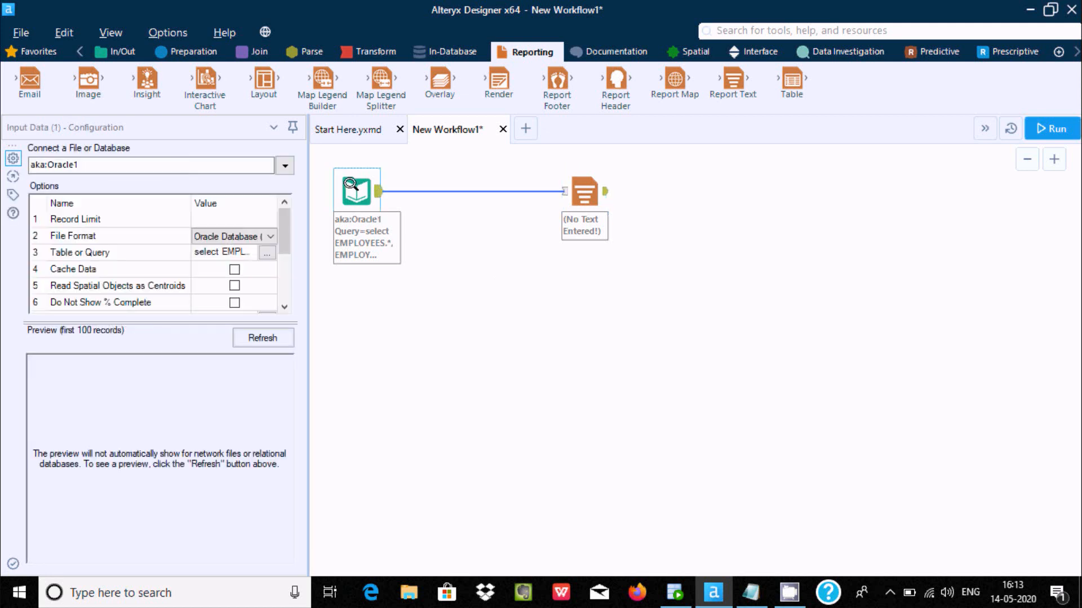
pyautogui.click(265, 251)
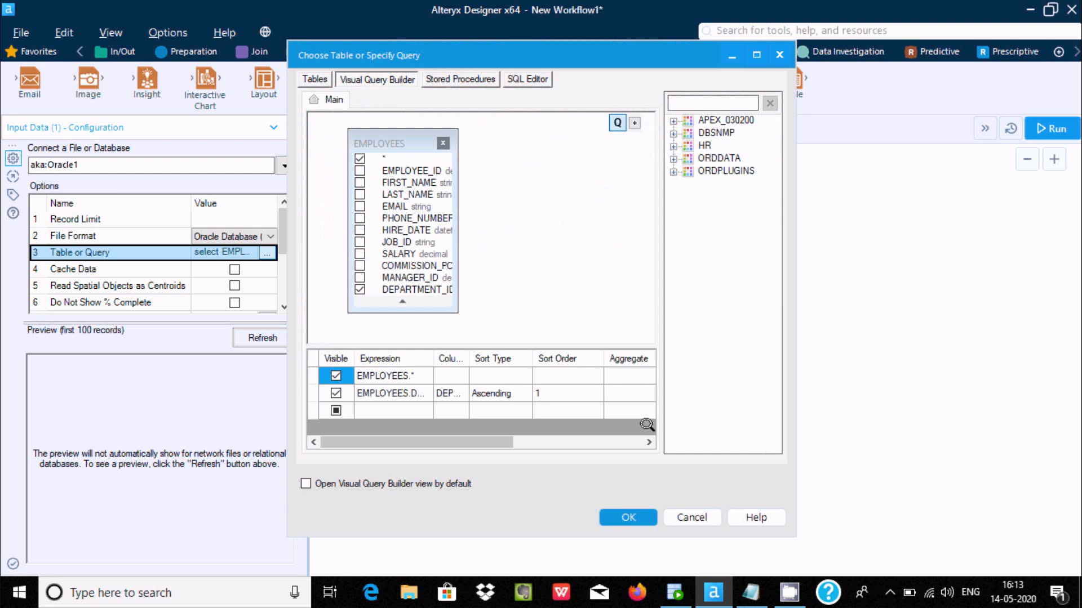
pyautogui.click(636, 517)
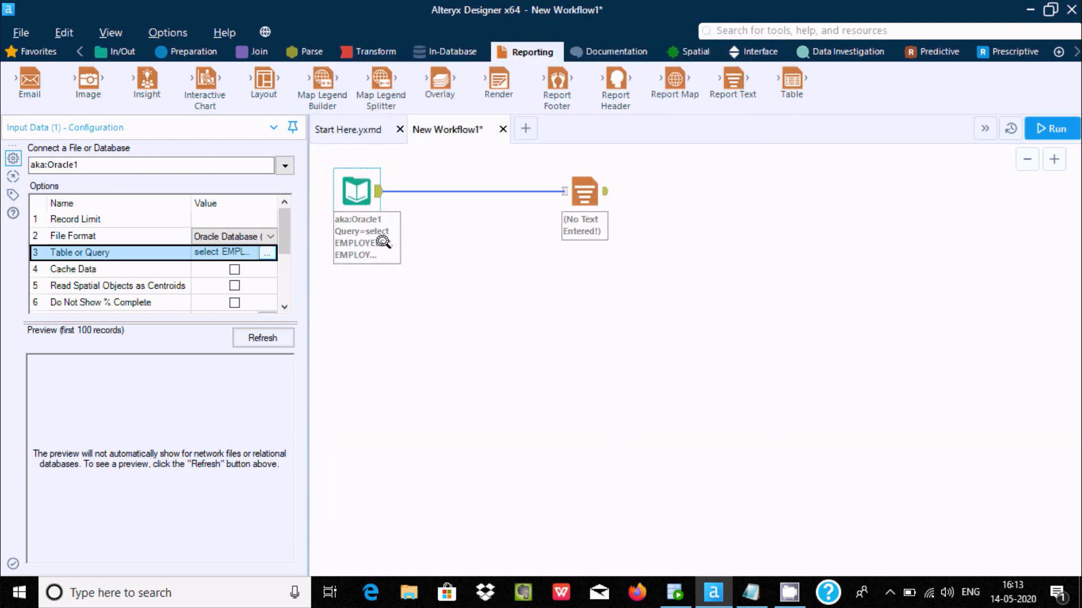
# Run the workflow and show the Input Data tool's output records in the results
pyautogui.click(365, 235)
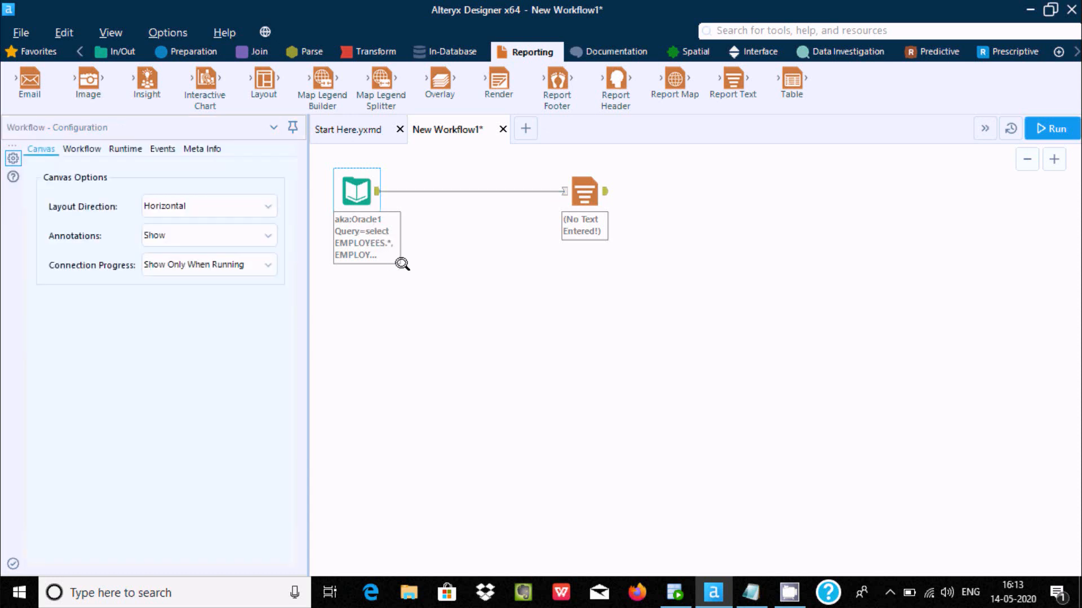
pyautogui.click(1053, 129)
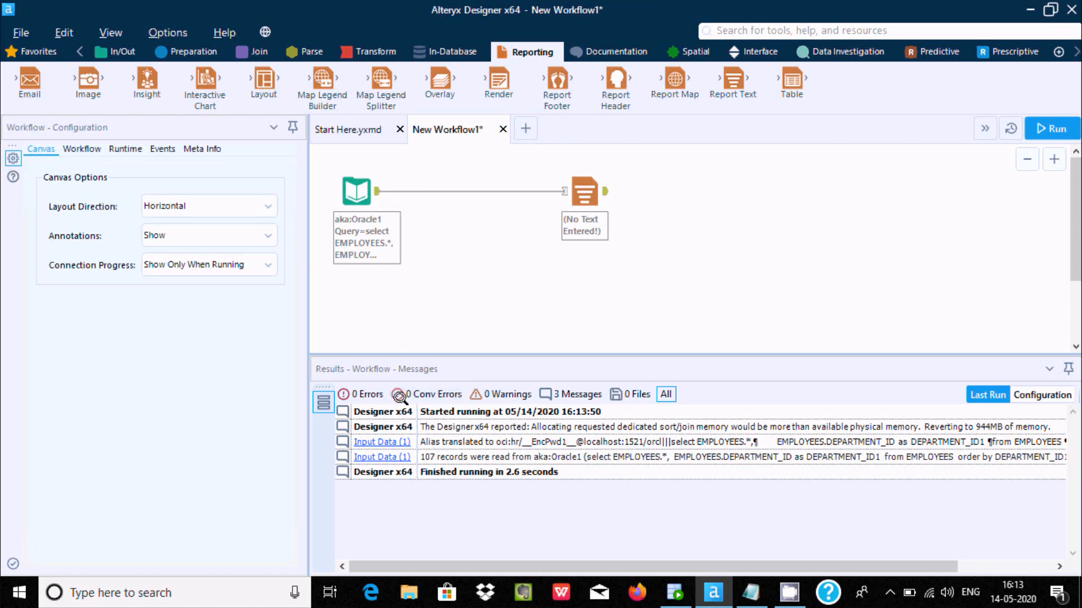
pyautogui.click(566, 393)
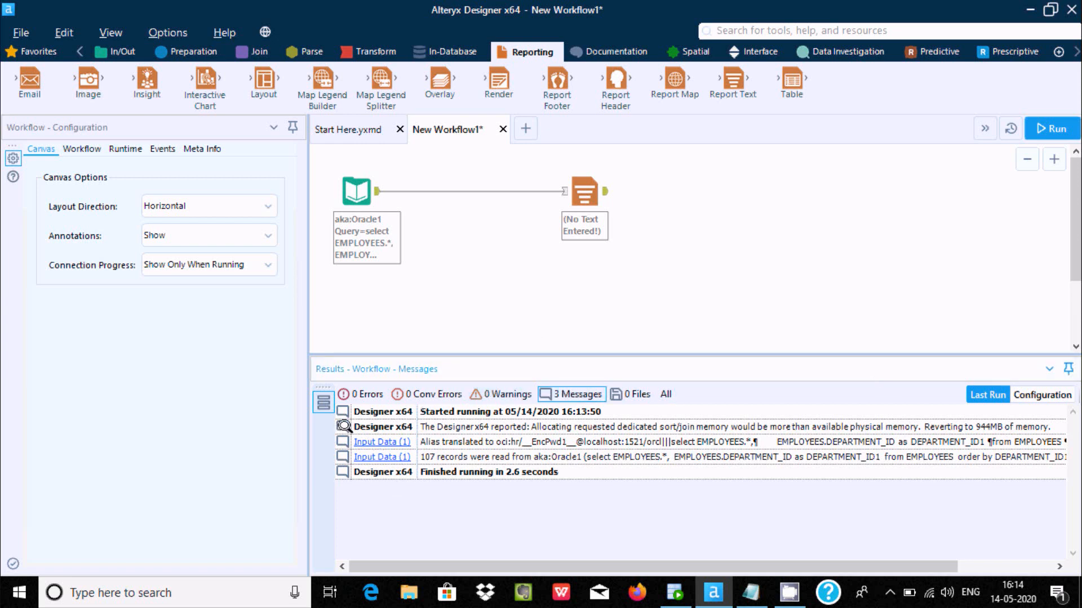
pyautogui.click(352, 193)
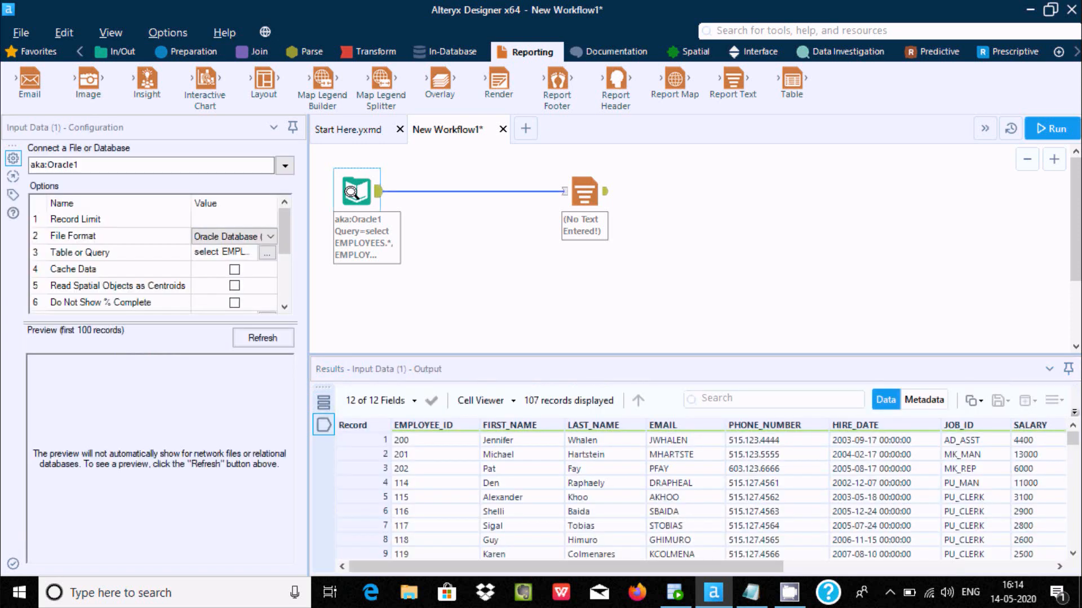
# Examine the DEPARTMENT_ID values in the Input Data output to check the order of the records
pyautogui.click(525, 591)
pyautogui.moveTo(522, 567); pyautogui.dragTo(845, 575)
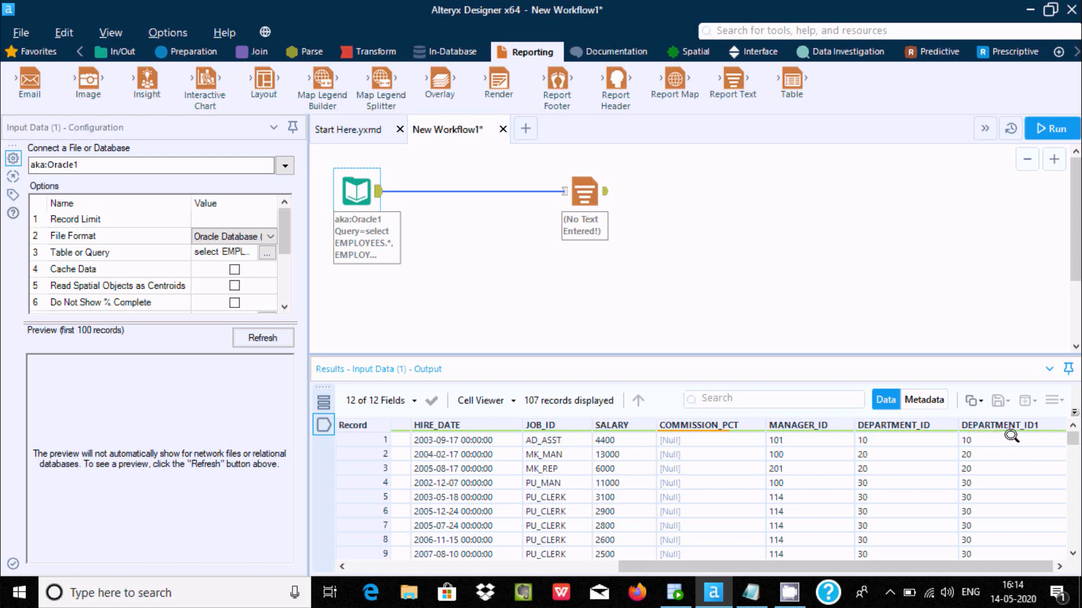
pyautogui.click(875, 439)
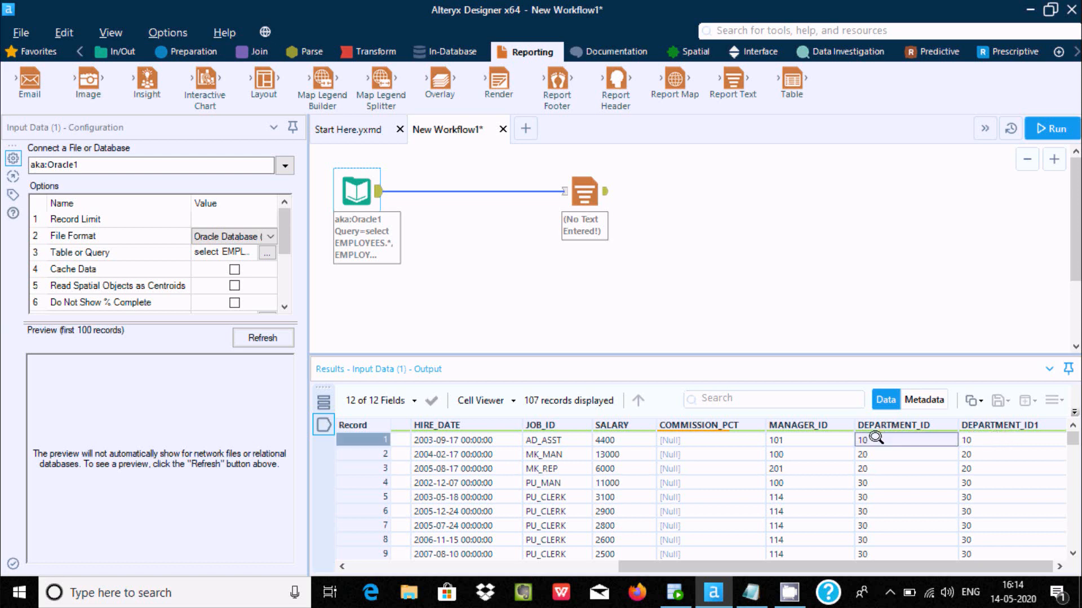
pyautogui.moveTo(1068, 437)
pyautogui.mouseDown()
pyautogui.moveTo(1070, 540)
pyautogui.moveTo(1070, 429)
pyautogui.mouseUp()
pyautogui.click(865, 468)
pyautogui.click(867, 509)
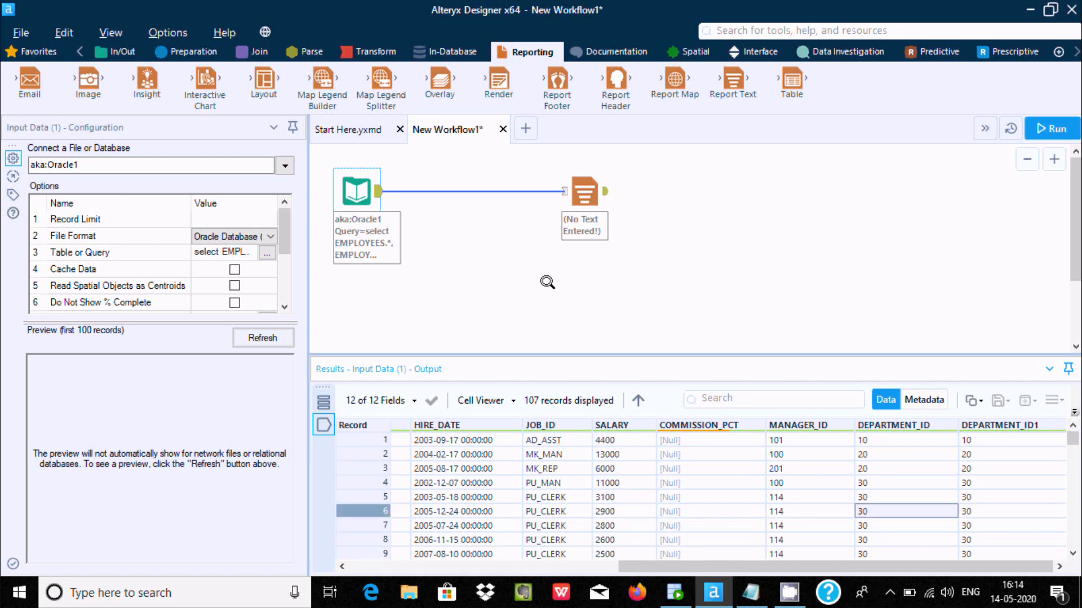
pyautogui.click(875, 438)
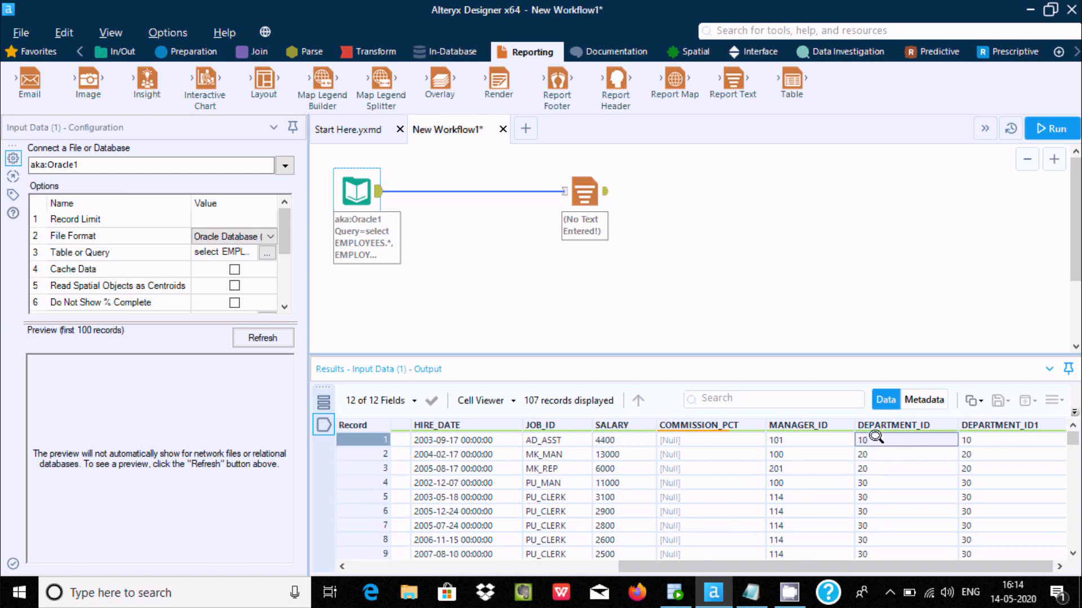
# Set the DEPARTMENT_ID sort type to Descending in the Input Data query, accept it, and rerun the workflow
pyautogui.click(265, 251)
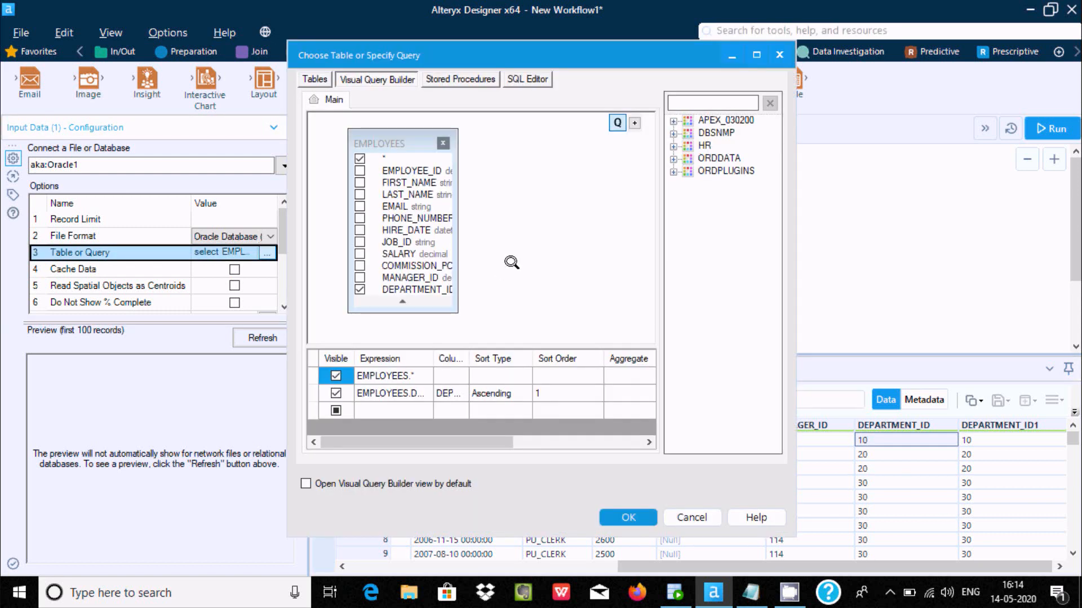
pyautogui.click(502, 388)
pyautogui.click(514, 388)
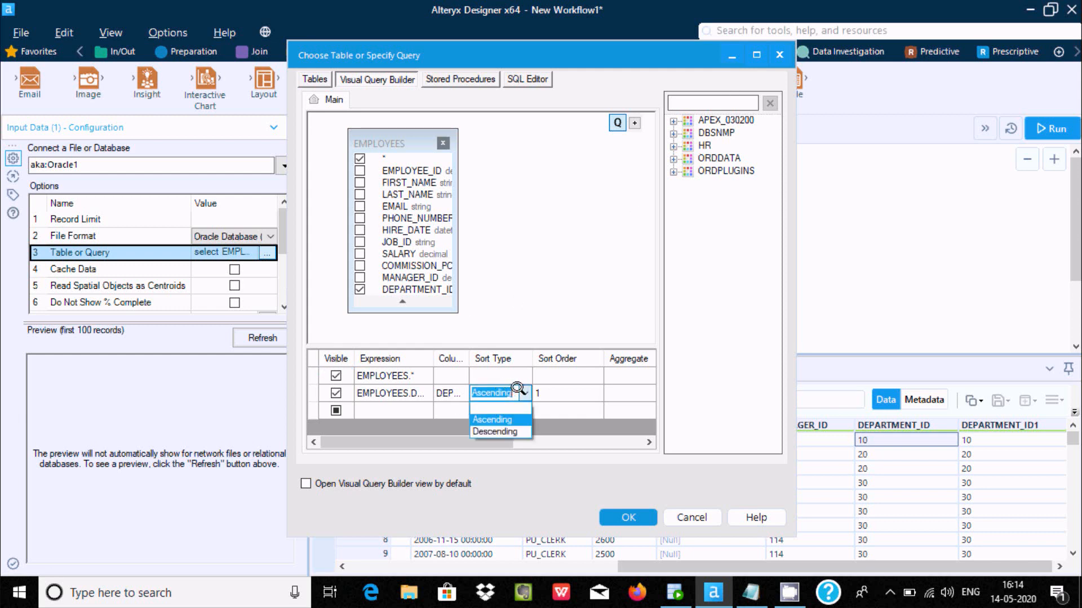
pyautogui.click(493, 431)
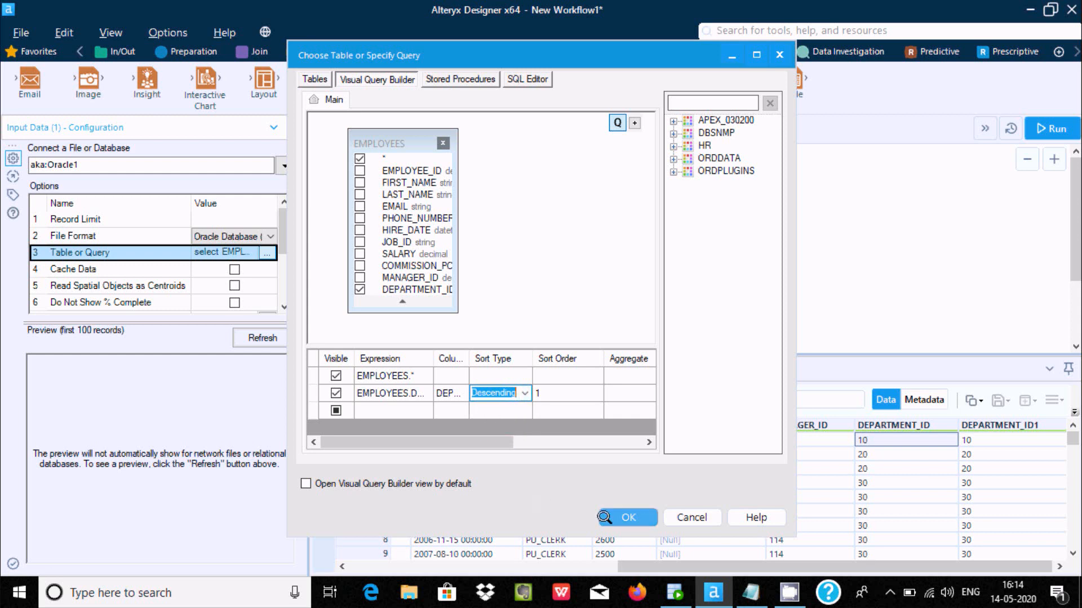
pyautogui.click(627, 517)
pyautogui.click(1052, 125)
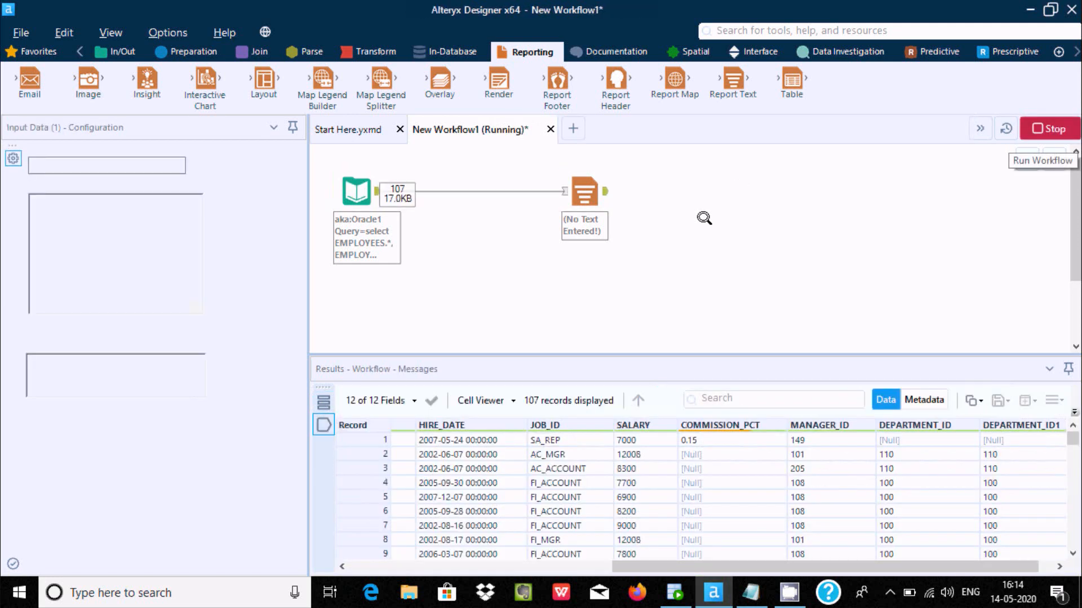
# Check the DEPARTMENT_ID order of the records in the rerun output
pyautogui.hscroll(1, 901, 456)
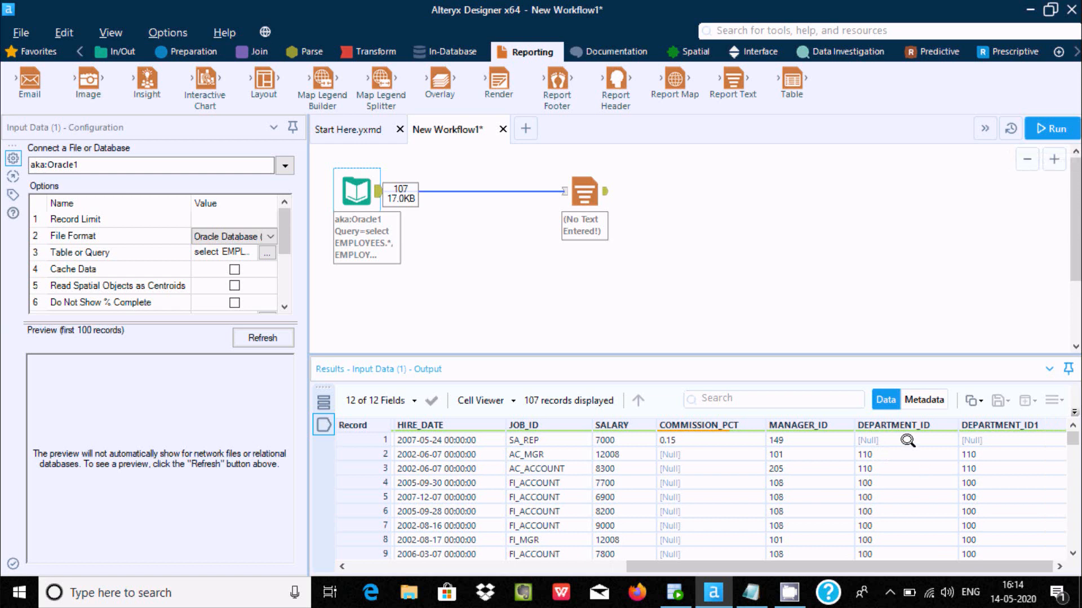
pyautogui.click(862, 455)
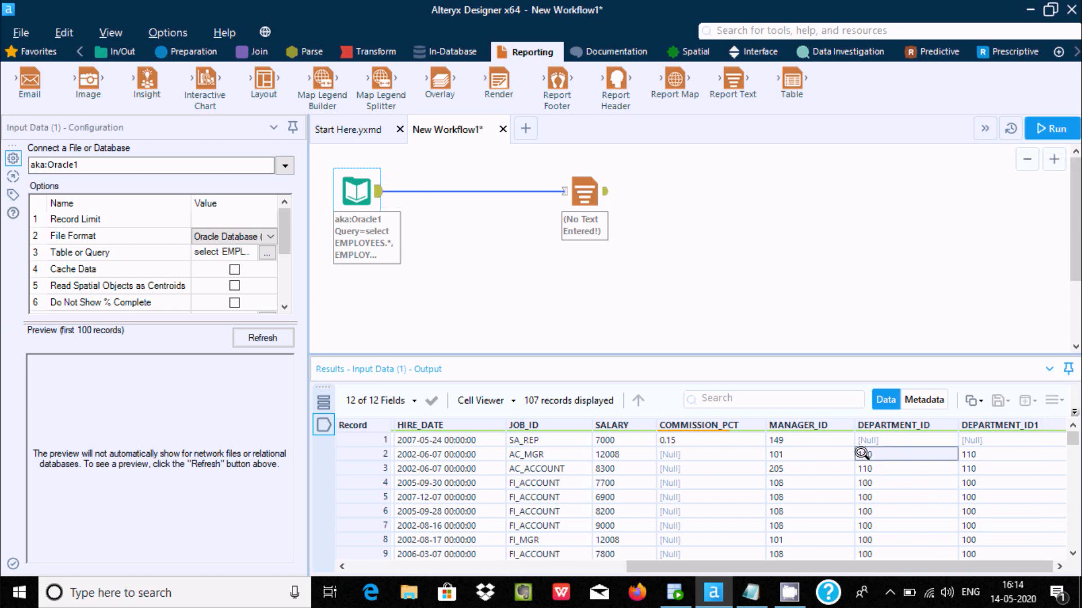
pyautogui.click(862, 467)
pyautogui.click(860, 506)
pyautogui.press('Down')
pyautogui.press('Down')
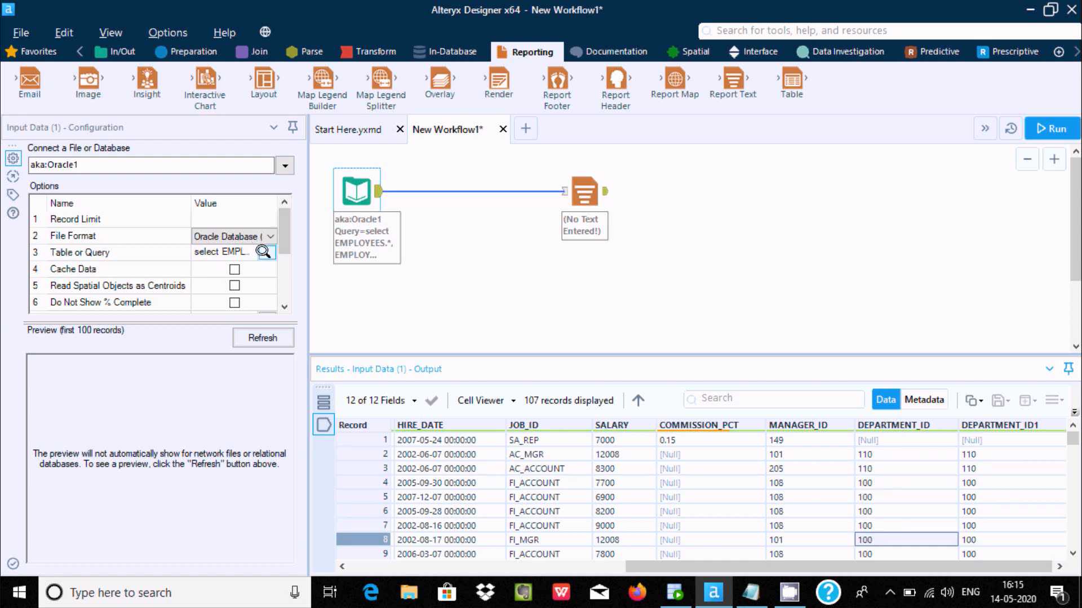
# Reopen the Input Data tool's query and maximize the query dialog
pyautogui.click(263, 252)
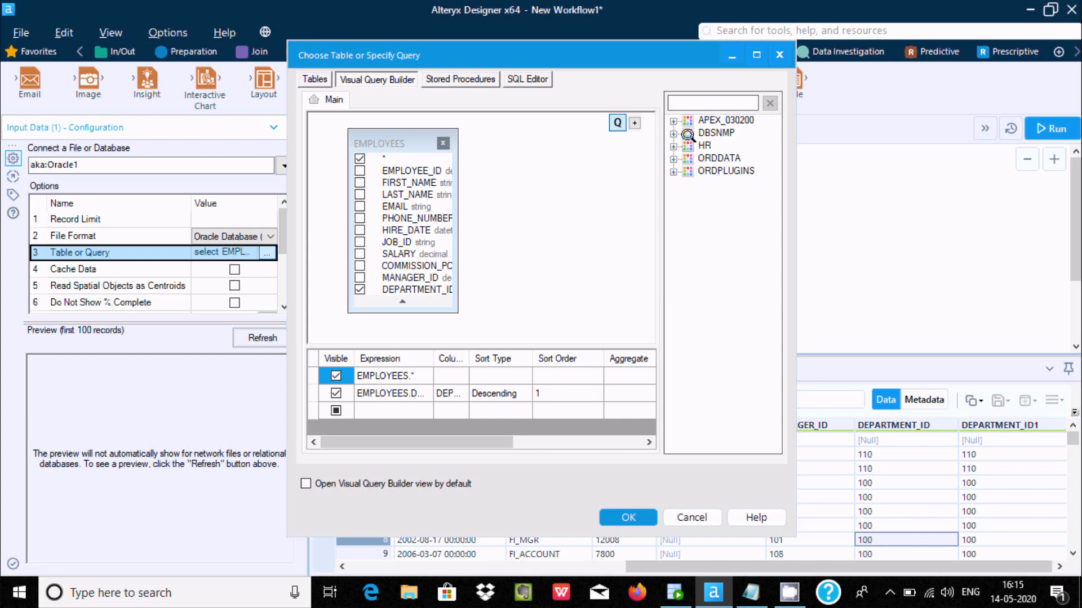
pyautogui.click(753, 55)
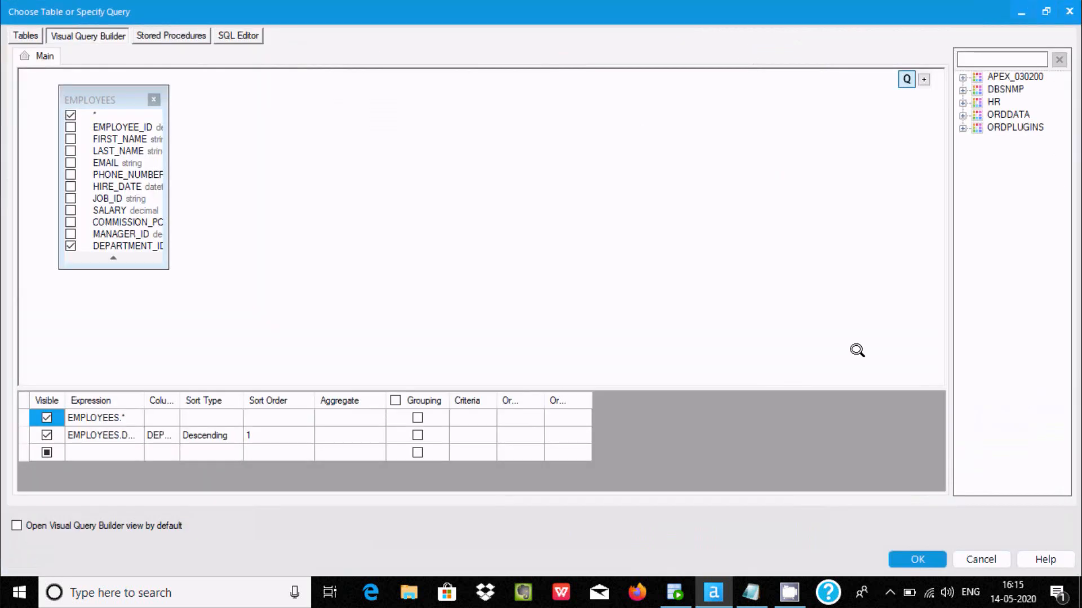
# Switch to Oracle SQL Developer and examine the SALARY and DEPARTMENT_ID values of the query result ordered by department_id
pyautogui.click(675, 592)
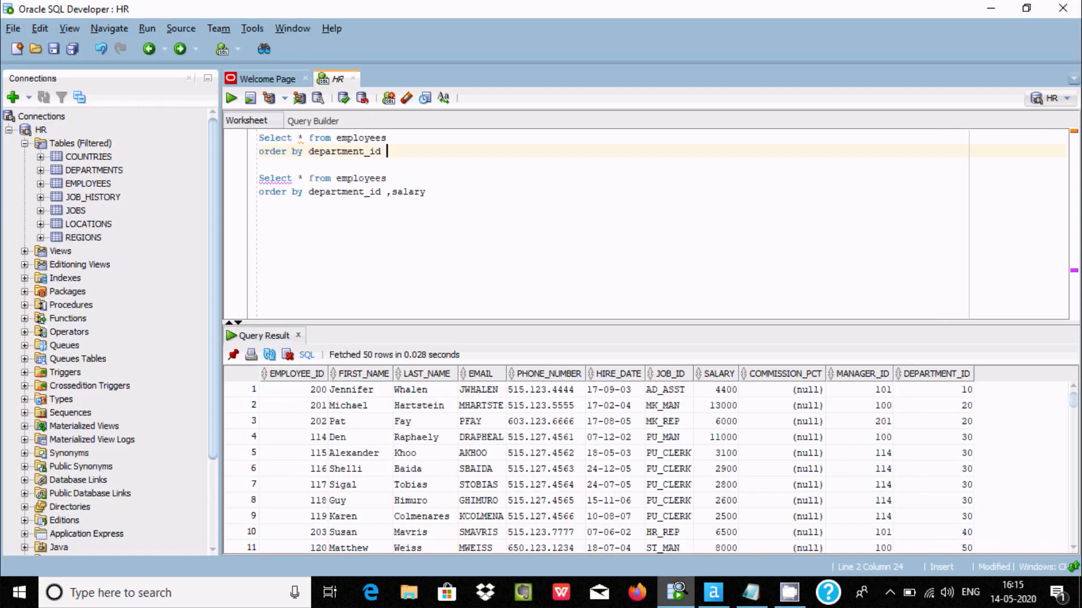
pyautogui.click(720, 388)
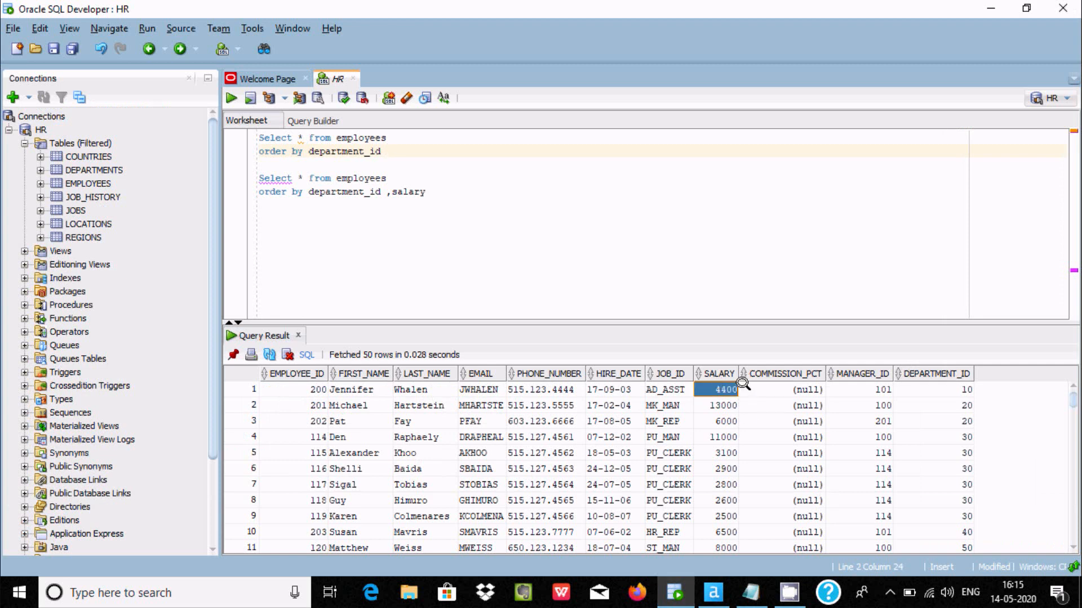
pyautogui.click(963, 388)
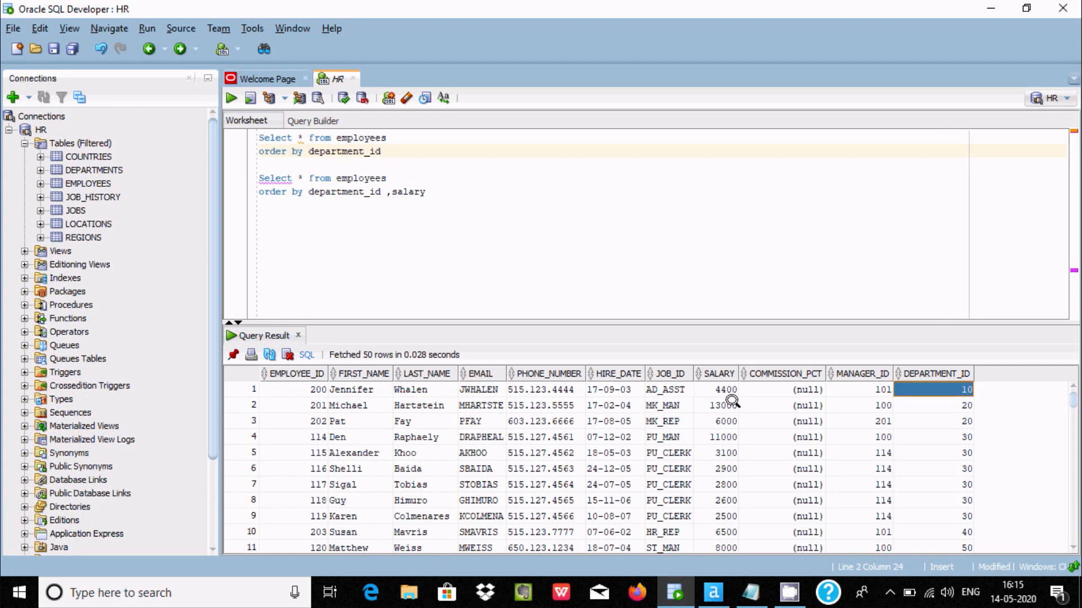
pyautogui.click(720, 389)
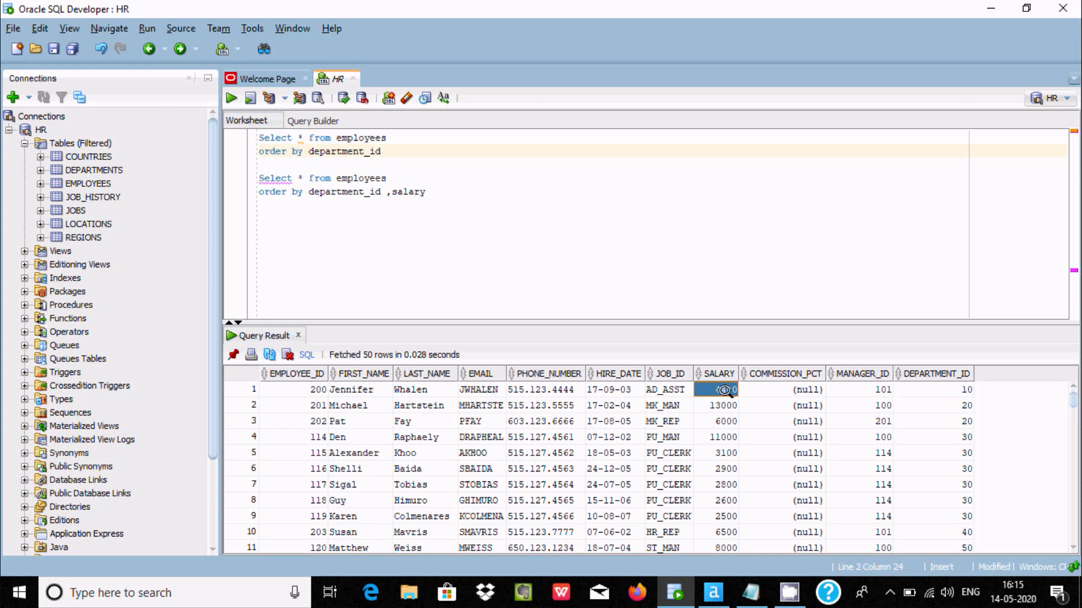
pyautogui.click(717, 401)
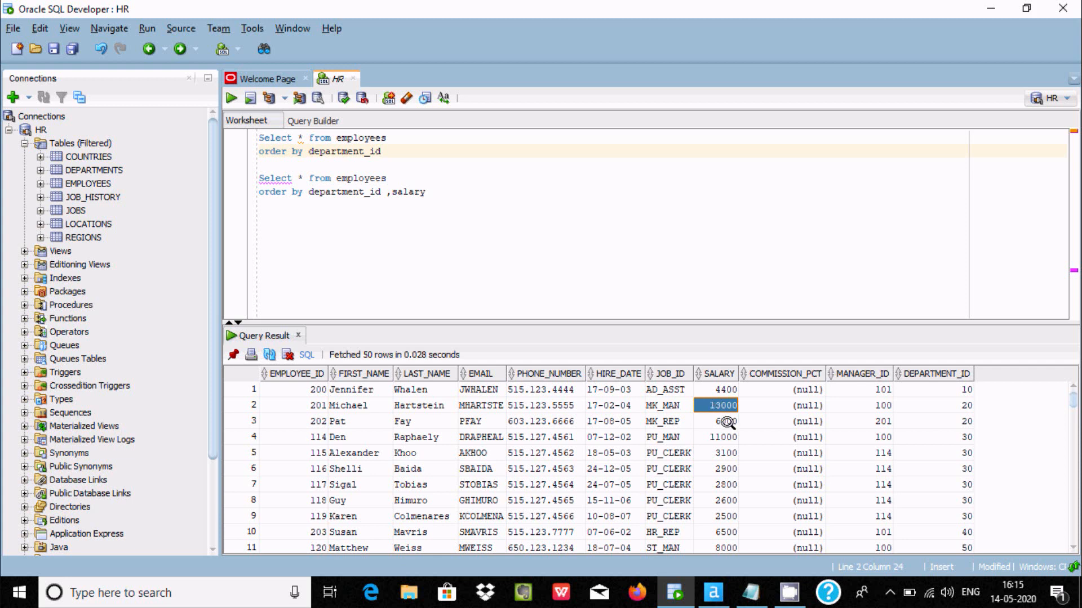
# Run the employees query ordered by department_id and salary, and examine how SALARY is sorted within each department
pyautogui.click(447, 178)
pyautogui.hotkey('ctrl', 'Return')
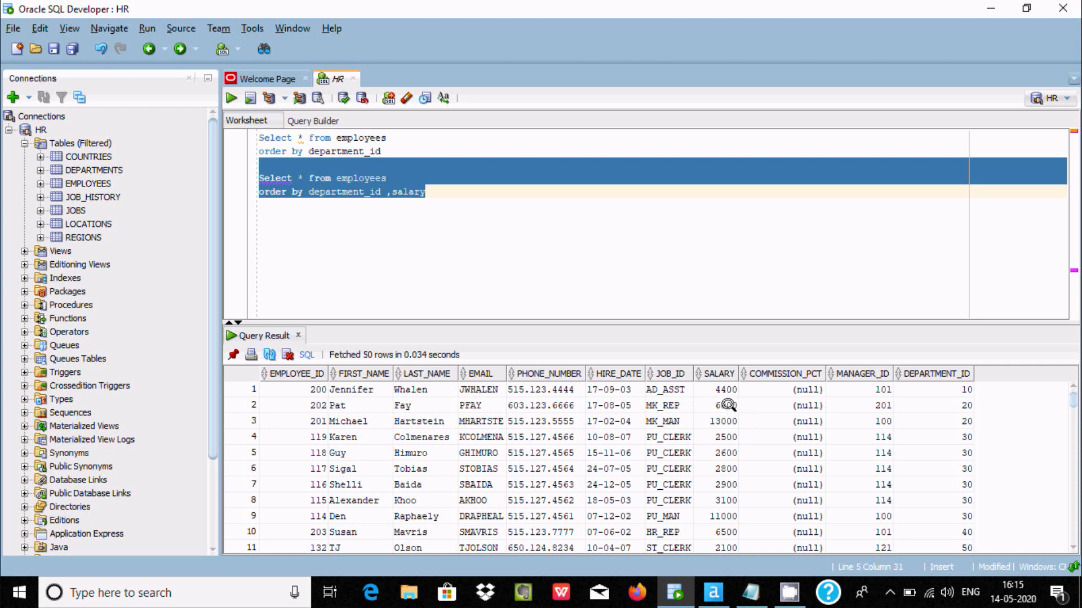
pyautogui.click(727, 388)
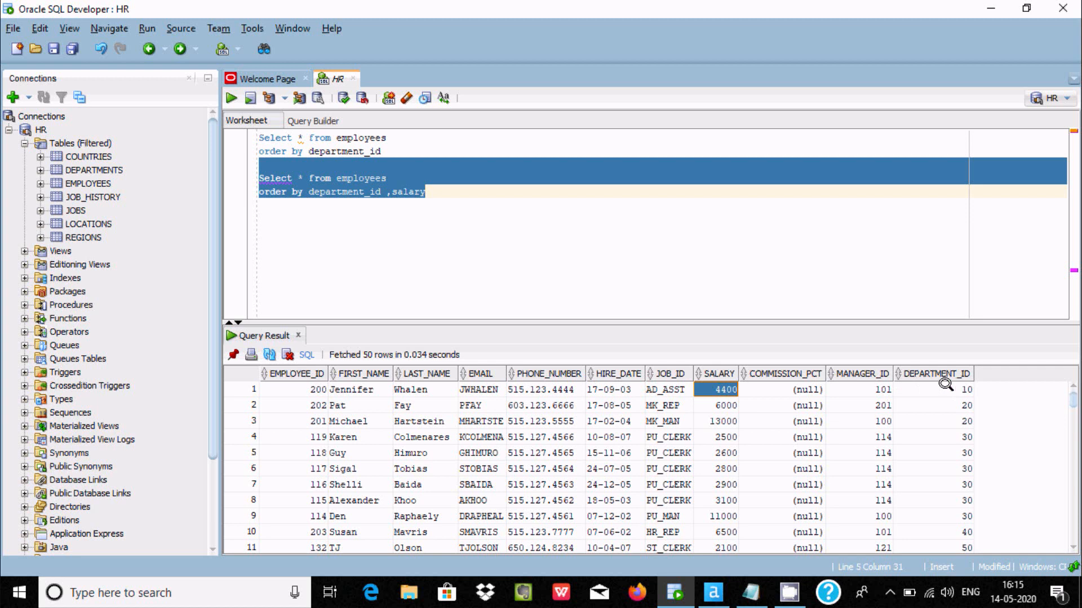
pyautogui.click(713, 401)
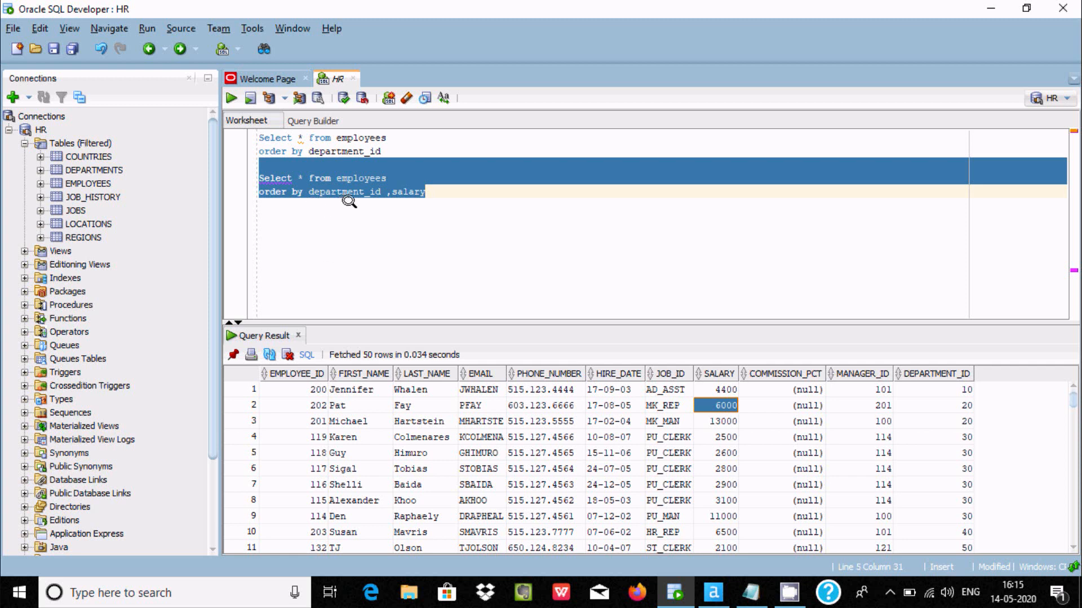
pyautogui.click(723, 420)
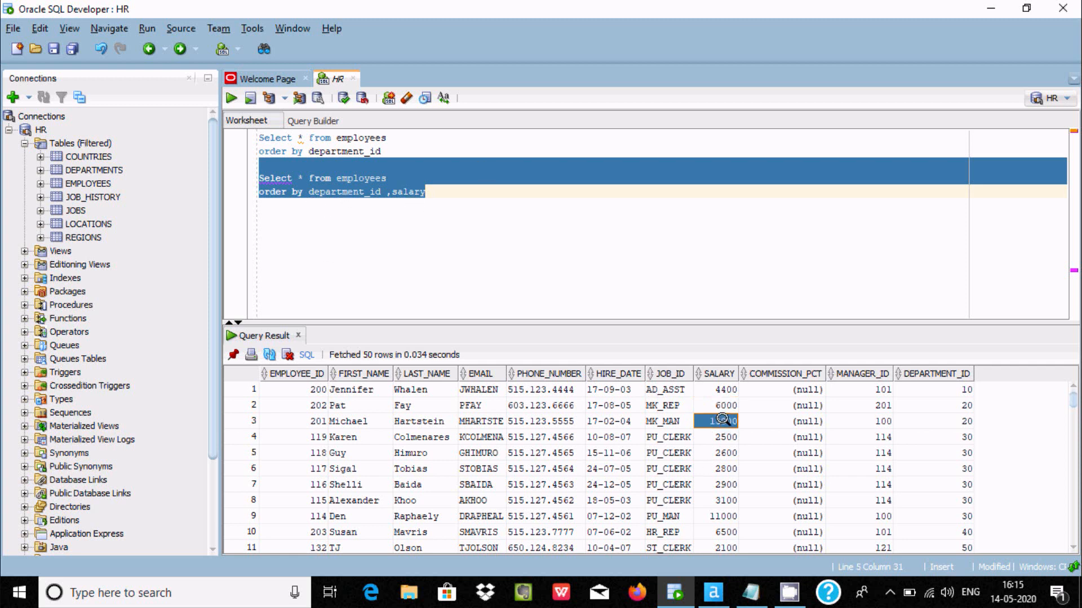
pyautogui.click(722, 435)
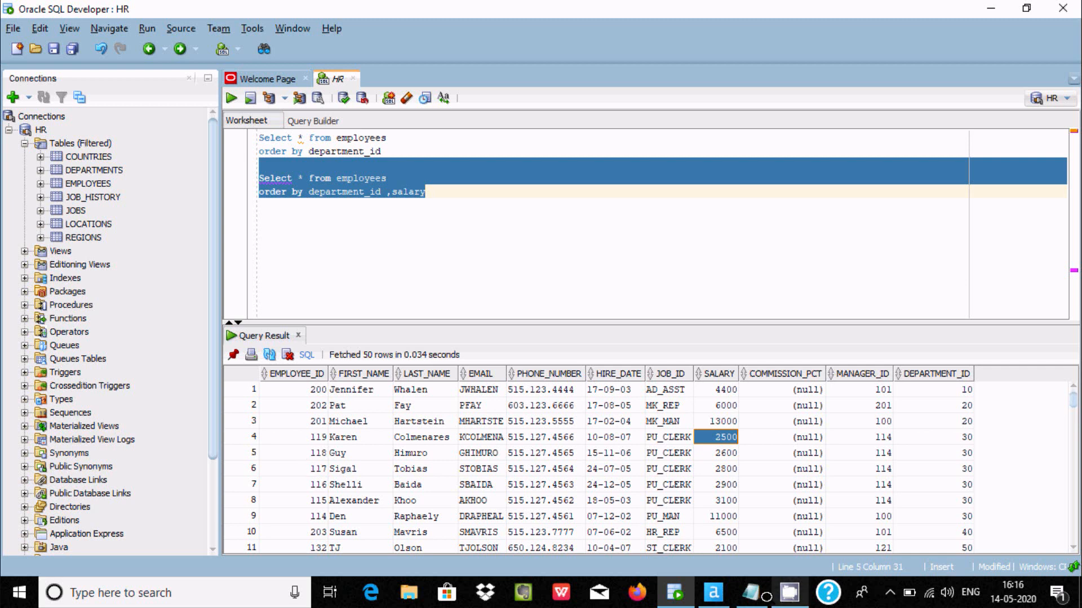
# Back in Alteryx Designer, enlarge the EMPLOYEES table box and add the SALARY column to the query
pyautogui.click(677, 592)
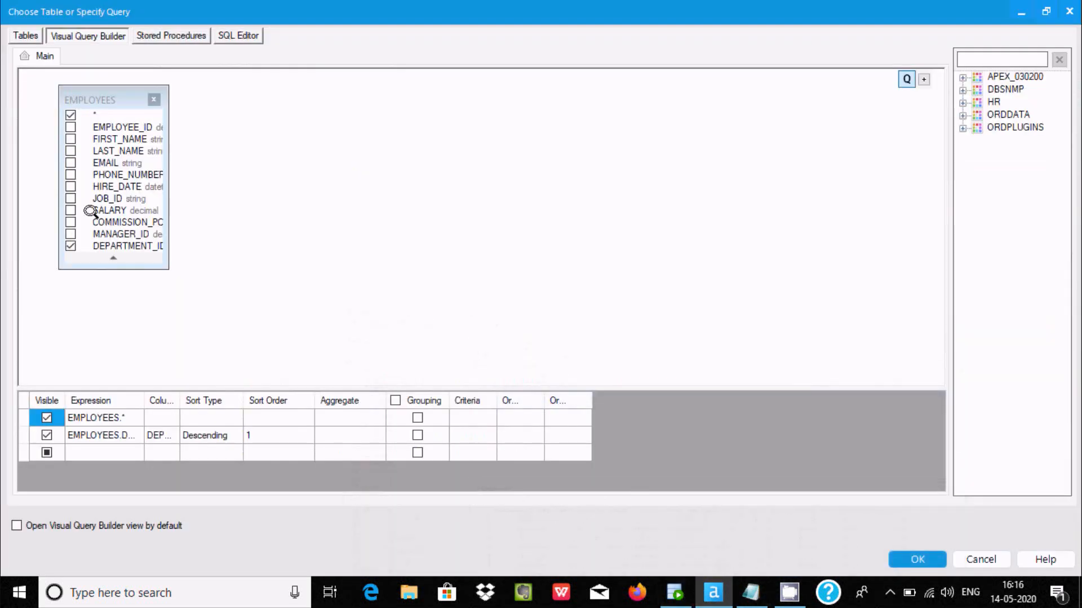
pyautogui.moveTo(164, 262); pyautogui.dragTo(246, 285)
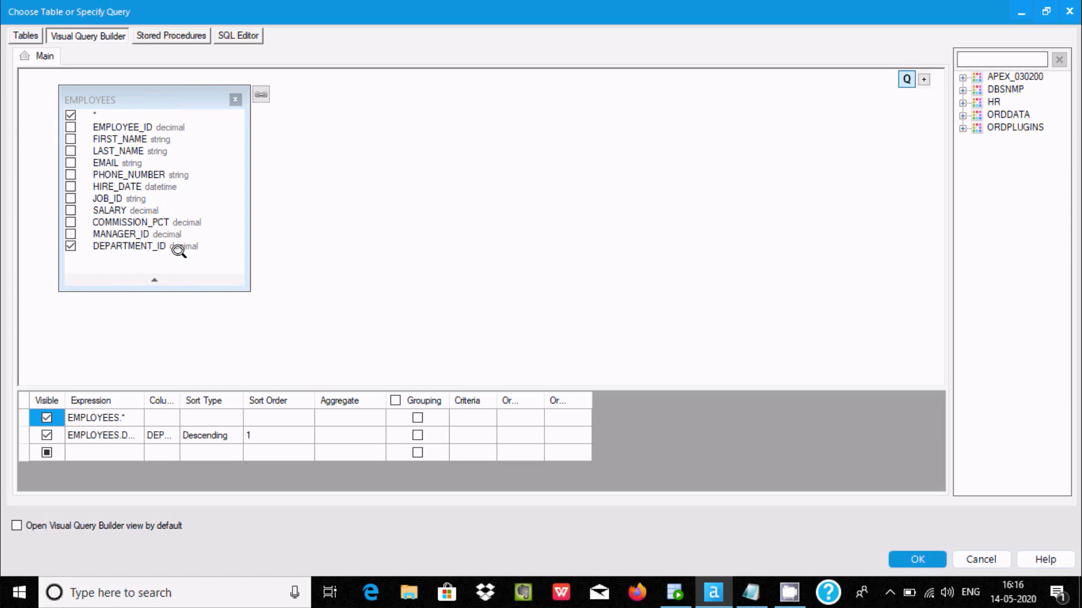
pyautogui.click(70, 210)
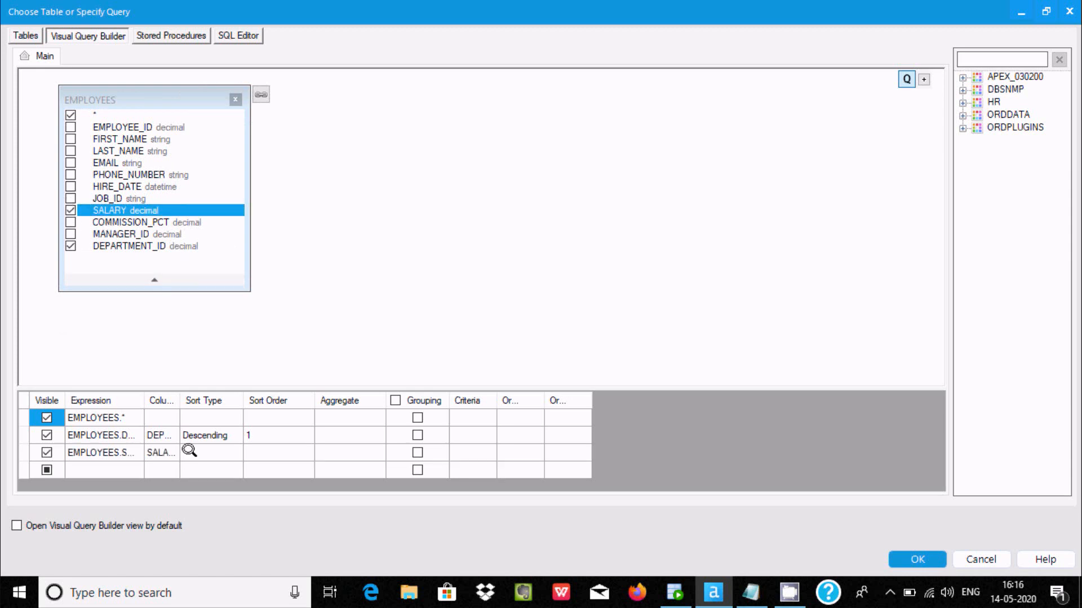
# Set the DEPARTMENT_ID sort type to Ascending in the query grid
pyautogui.click(225, 435)
pyautogui.click(233, 432)
pyautogui.click(234, 433)
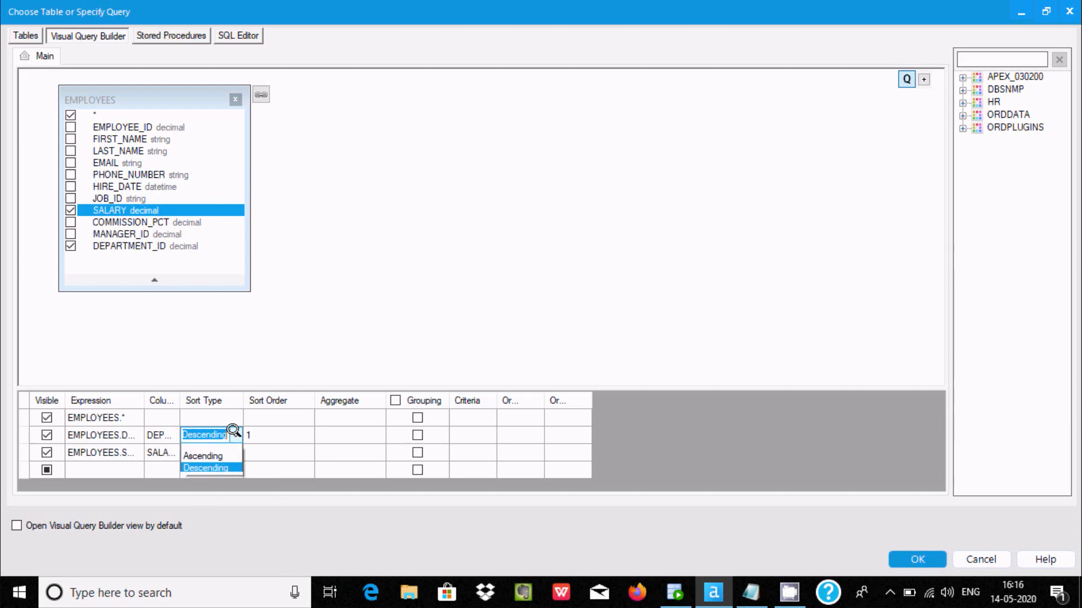
pyautogui.click(217, 449)
pyautogui.click(228, 432)
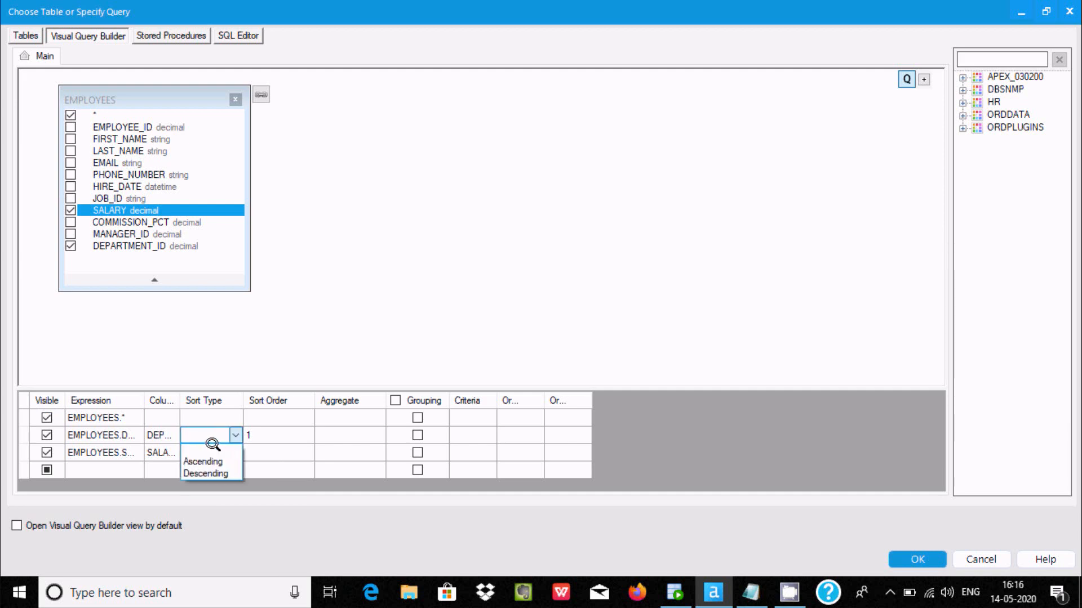
pyautogui.click(204, 458)
# Set the SALARY sort type to Ascending and accept the query
pyautogui.click(201, 453)
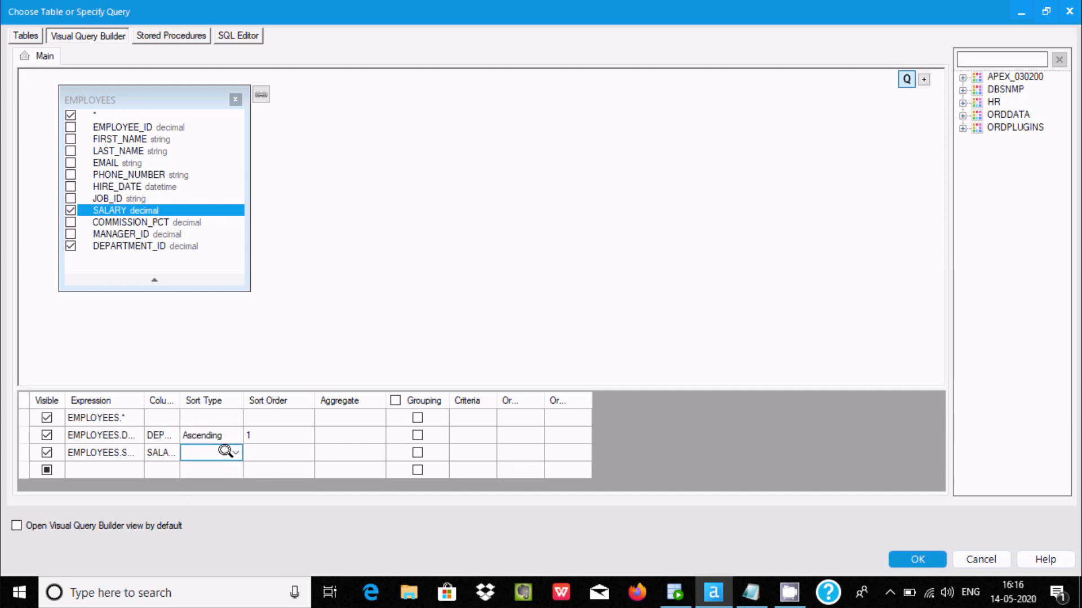
pyautogui.click(224, 452)
pyautogui.click(196, 474)
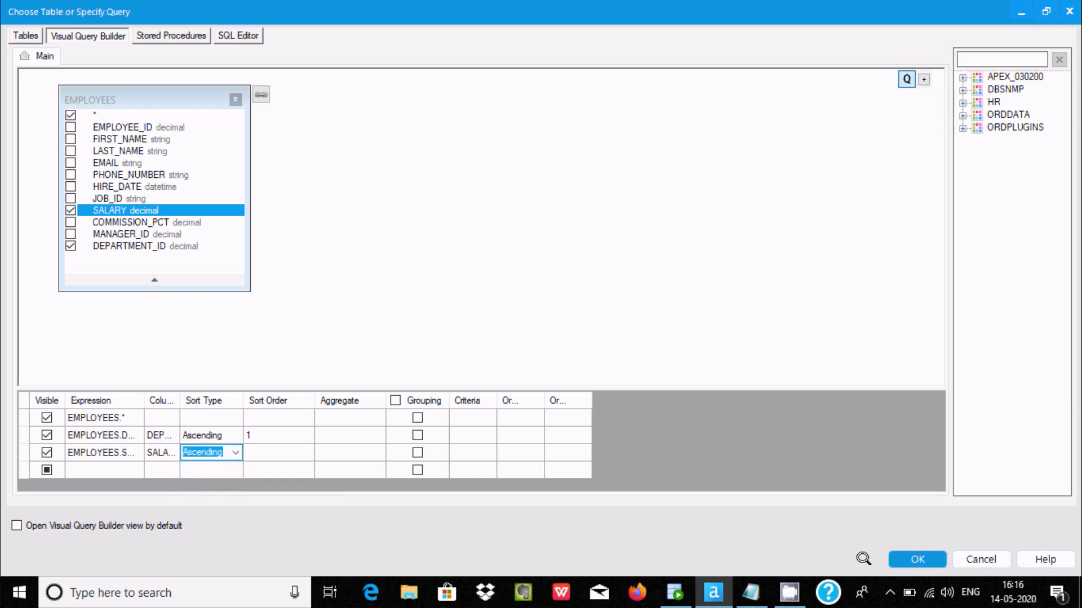
pyautogui.click(901, 558)
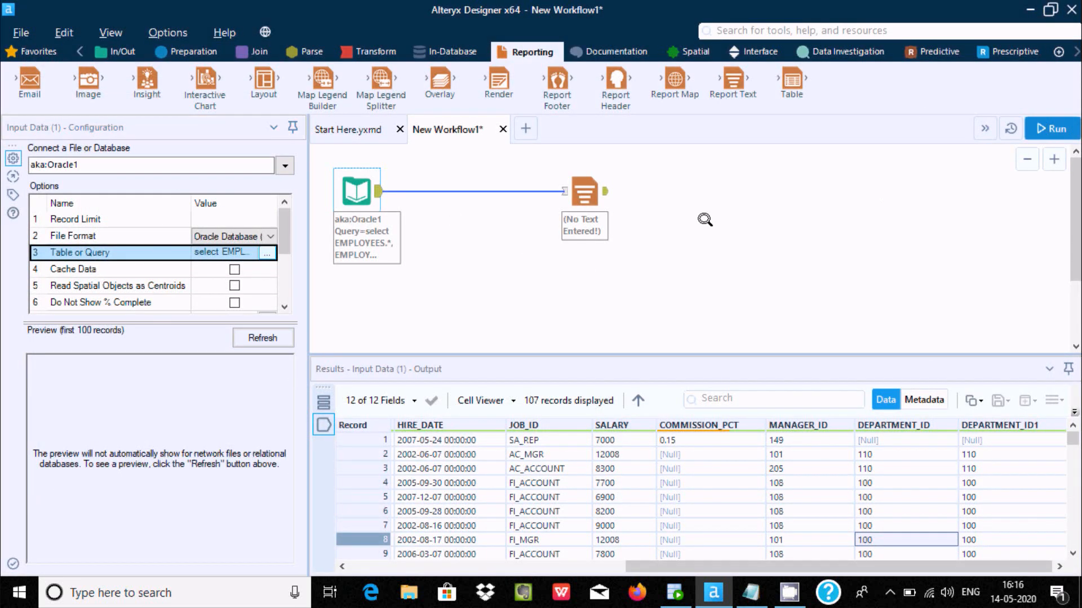
# Run the workflow and examine how the Oracle output is ordered by DEPARTMENT_ID1 and SALARY1
pyautogui.hotkey('ctrl', 'r')
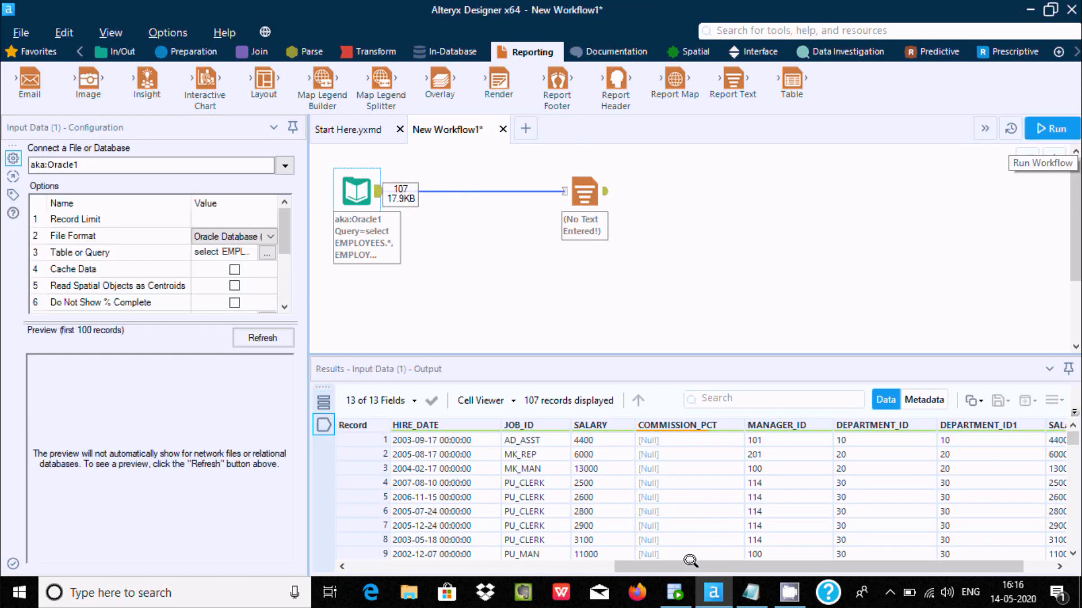
pyautogui.moveTo(690, 558); pyautogui.dragTo(741, 563)
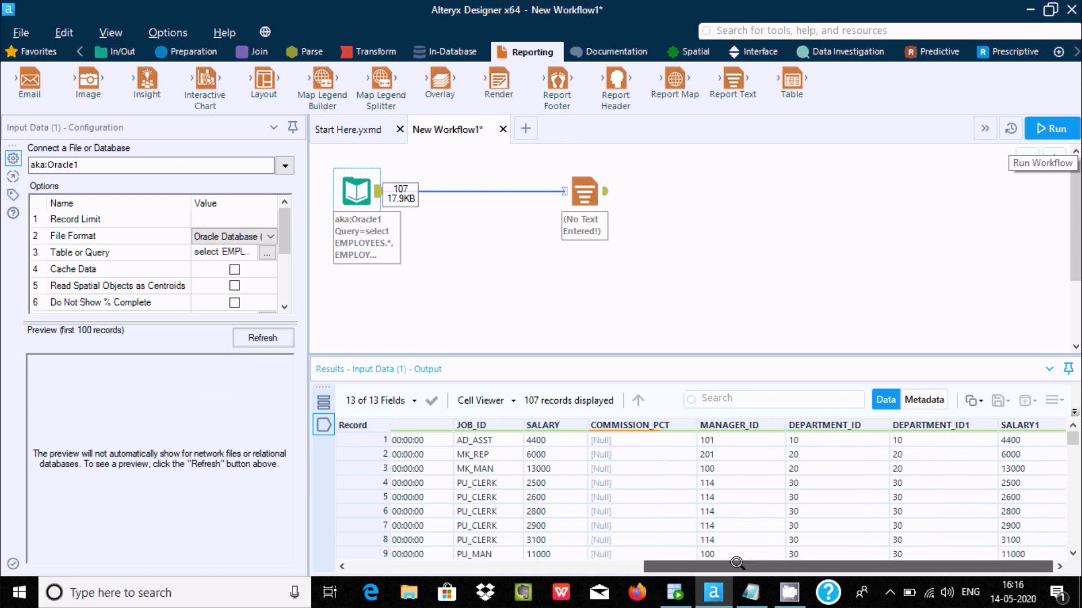
pyautogui.click(913, 435)
pyautogui.click(933, 455)
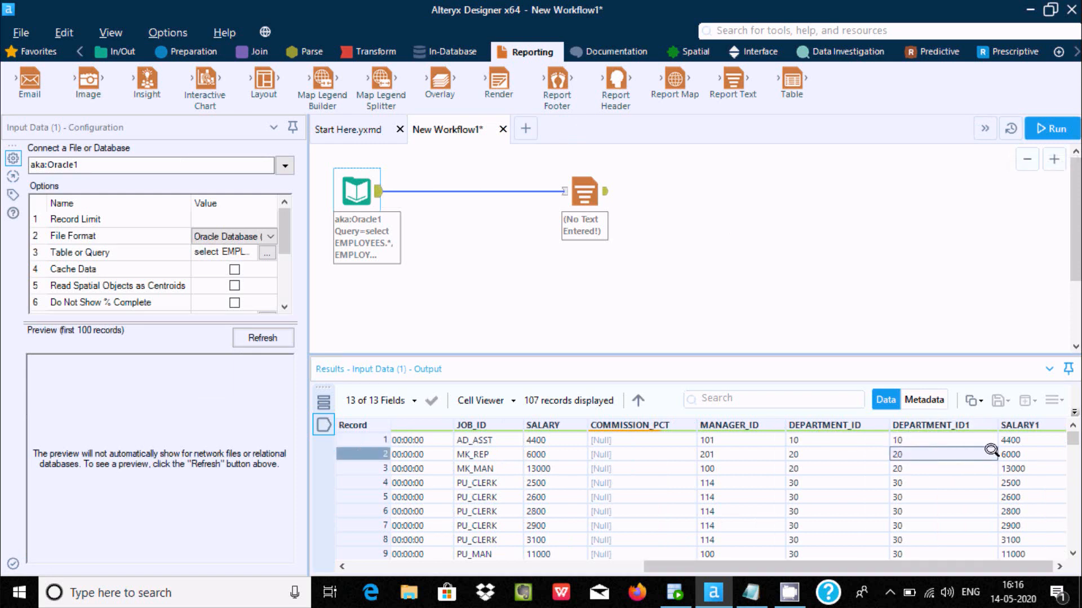
pyautogui.click(901, 481)
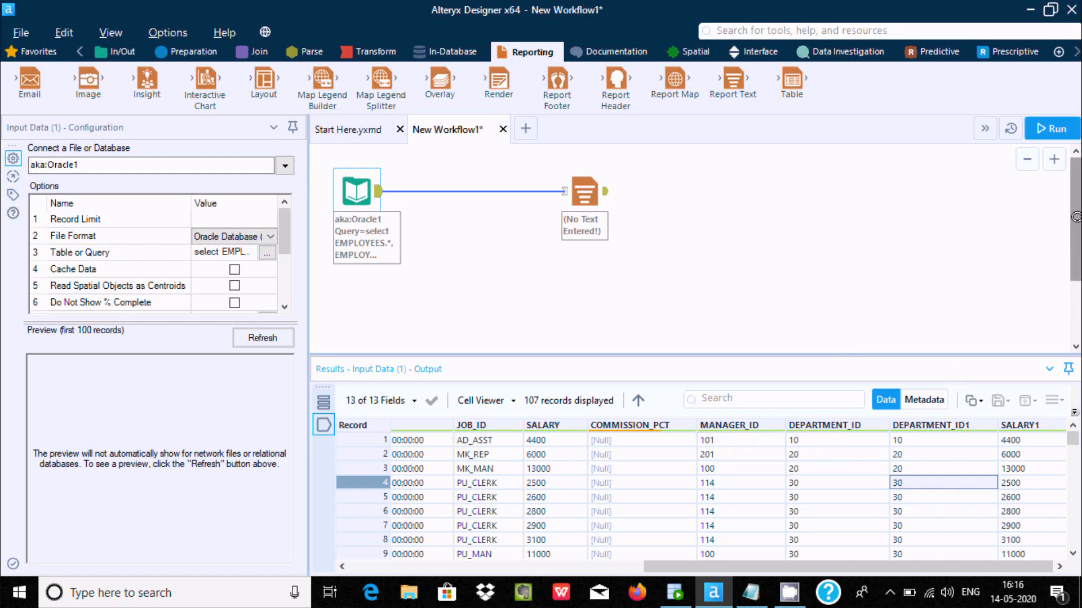
pyautogui.moveTo(1075, 217); pyautogui.dragTo(1071, 227)
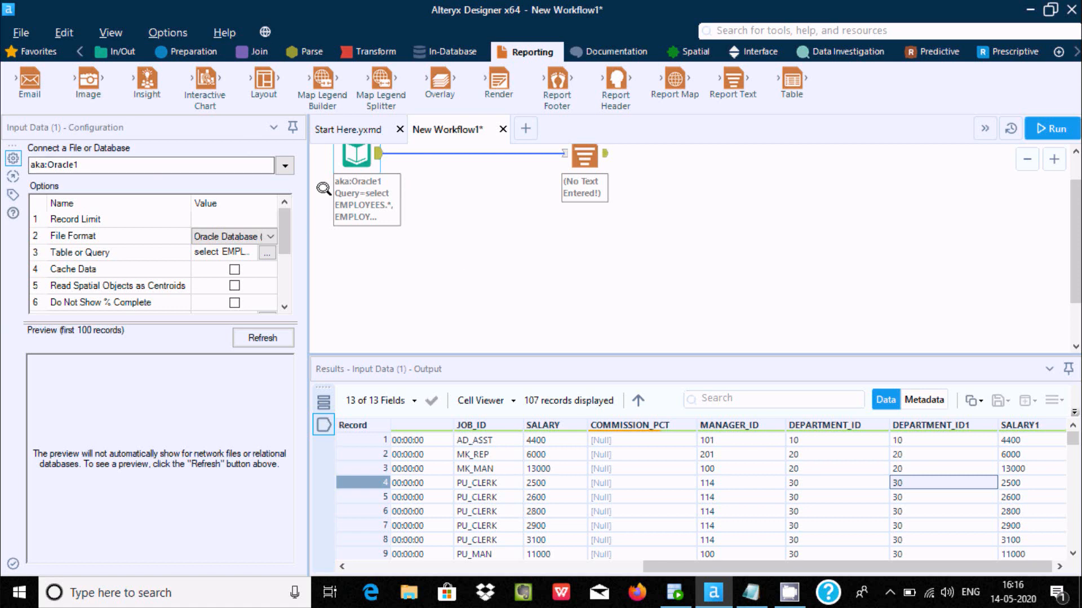
# Add another Input Data tool below the Oracle input and load the comma-separated file File5.csv from the desktop's Ruby\File folder
pyautogui.click(35, 51)
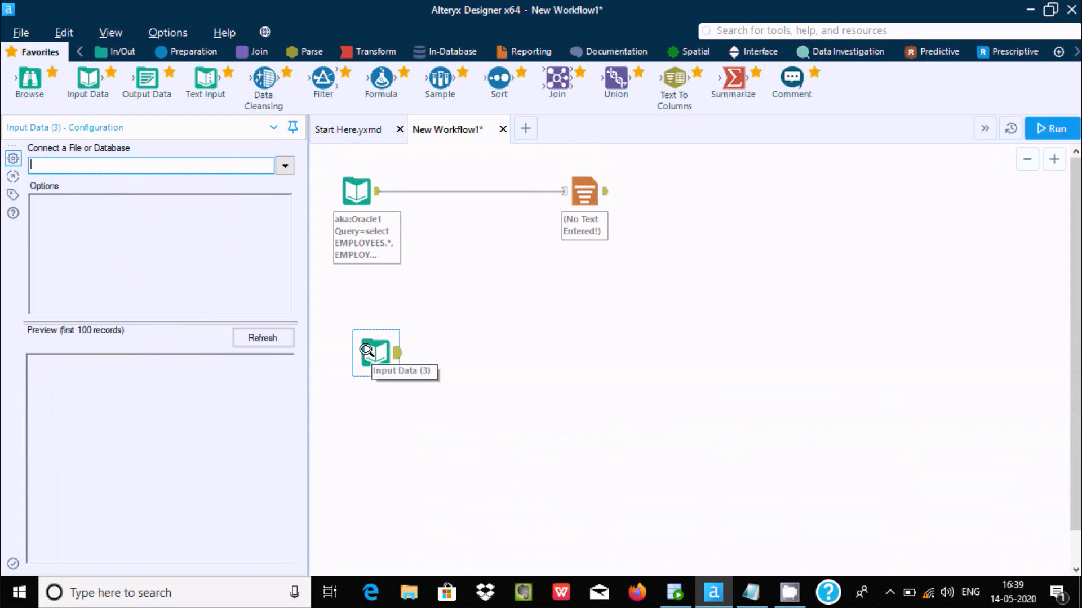
pyautogui.click(279, 165)
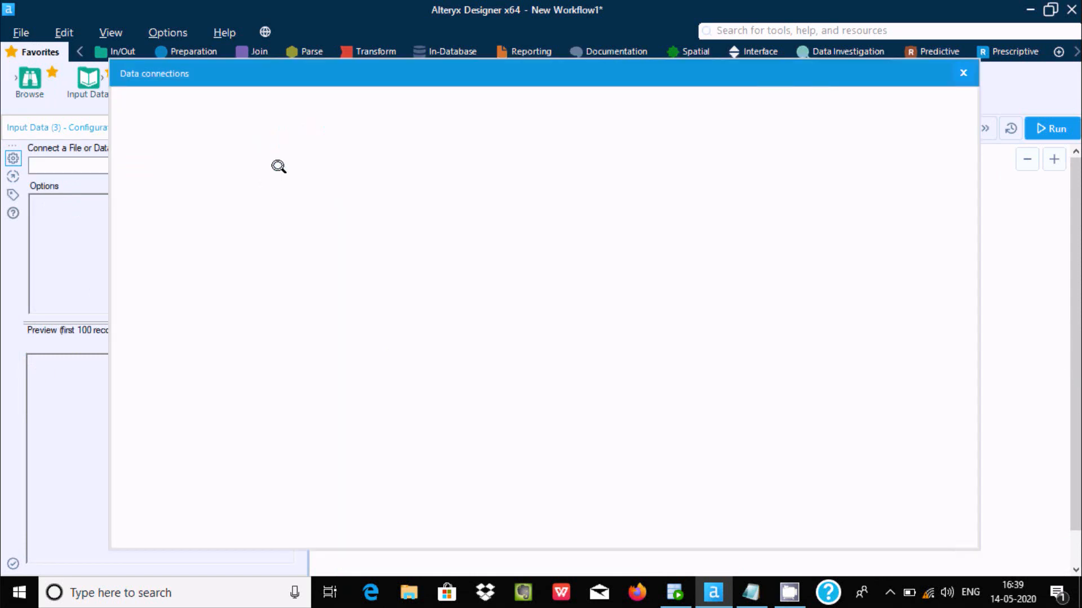
pyautogui.click(164, 160)
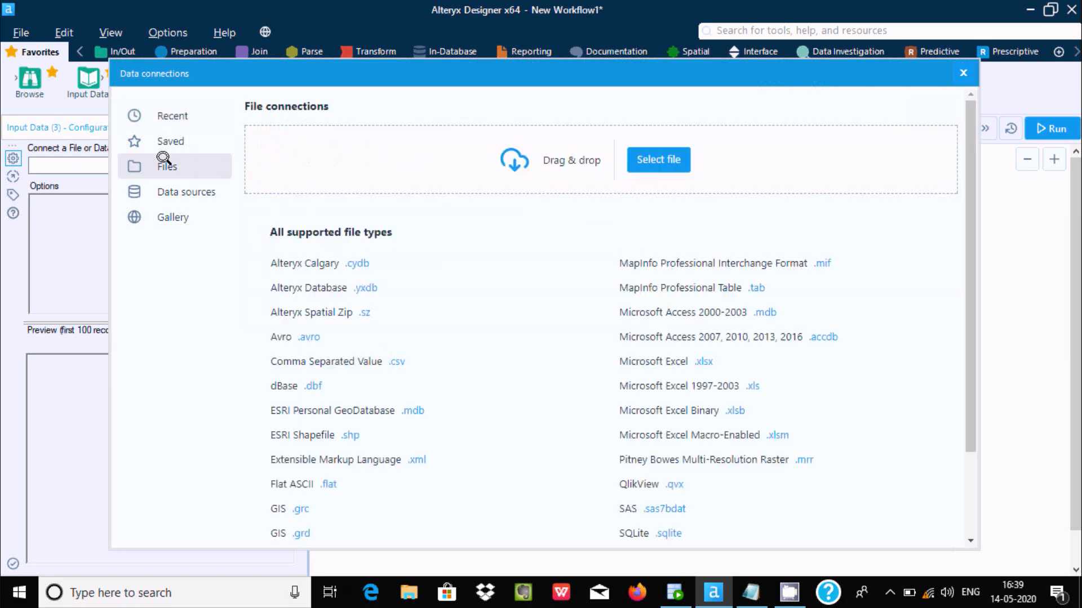
pyautogui.click(345, 361)
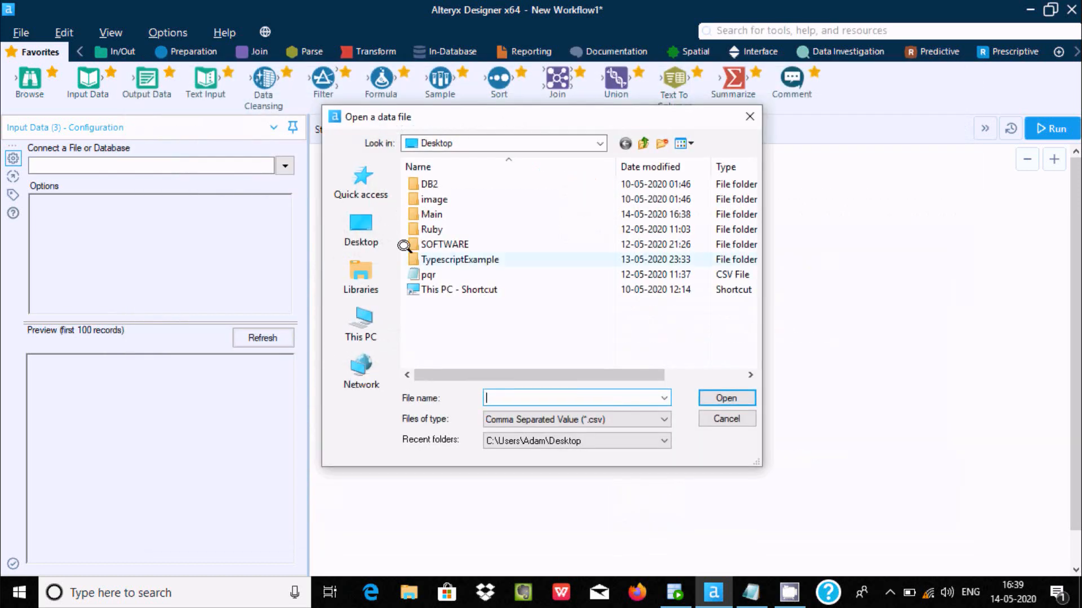
pyautogui.doubleClick(416, 229)
pyautogui.click(428, 186)
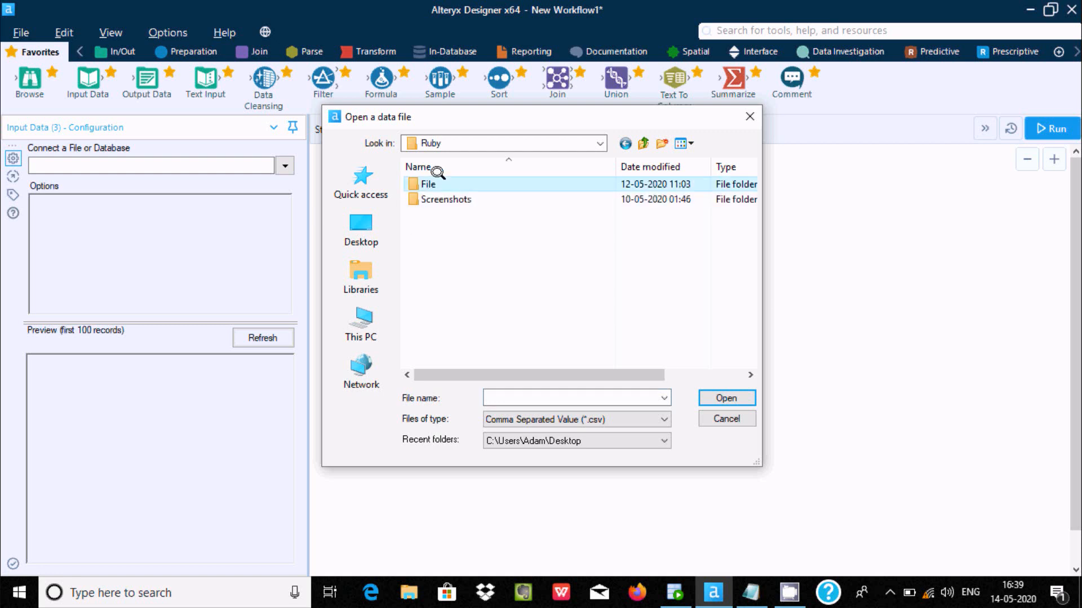
pyautogui.click(431, 304)
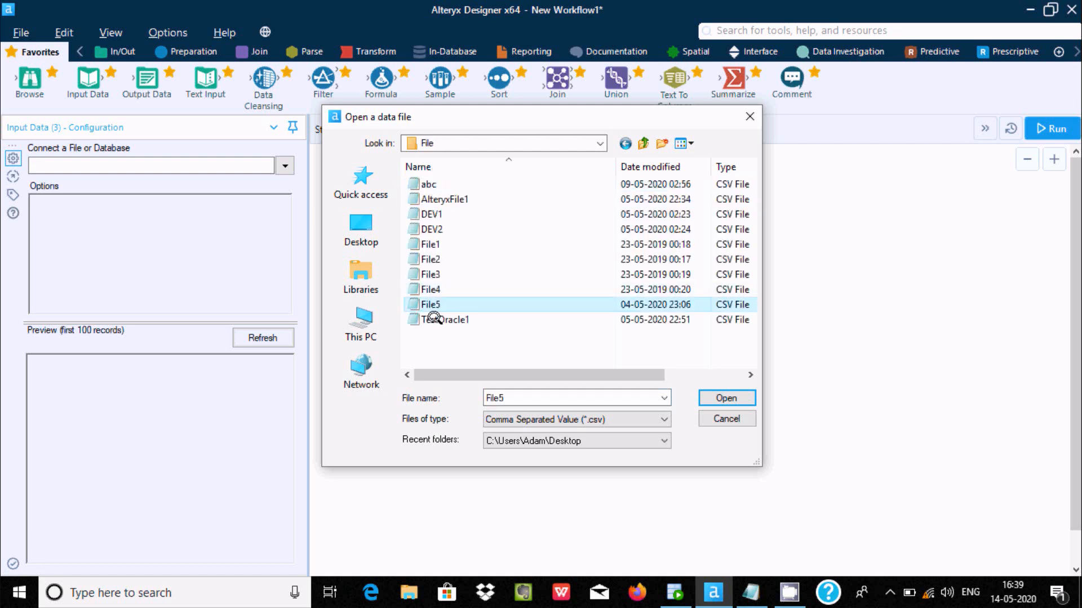
pyautogui.click(725, 399)
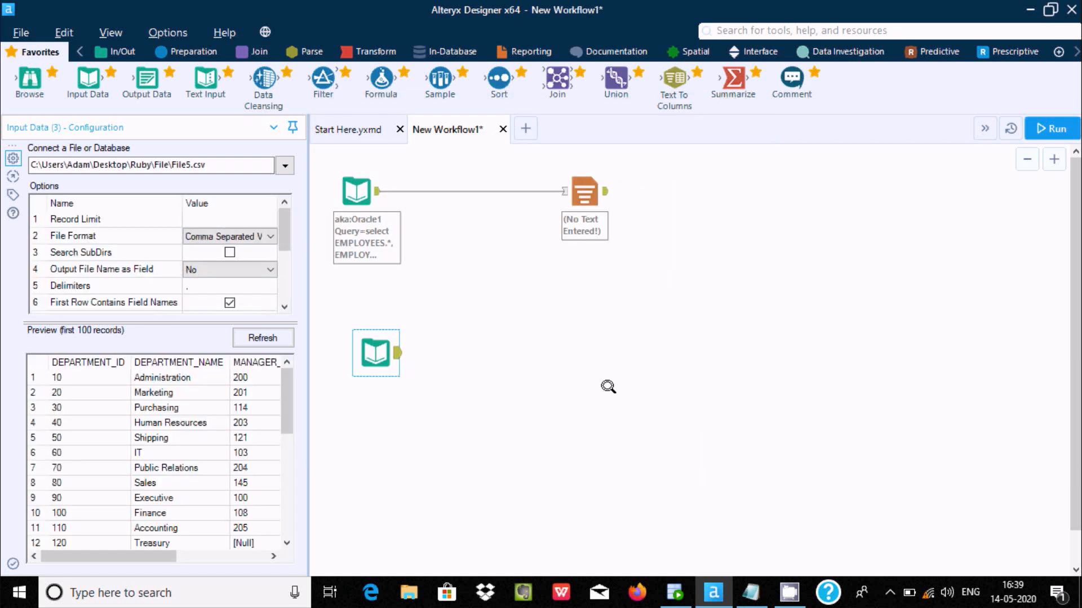
# Look through the File5.csv preview columns and set that input's record limit to 200
pyautogui.moveTo(130, 556); pyautogui.dragTo(51, 530)
pyautogui.moveTo(81, 556); pyautogui.dragTo(202, 556)
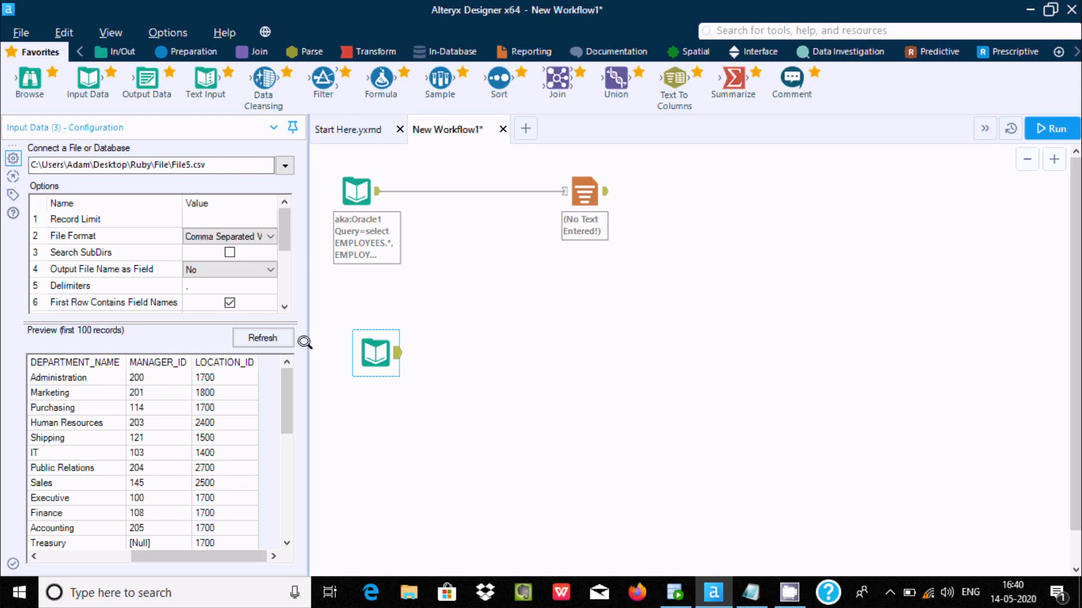
pyautogui.click(380, 344)
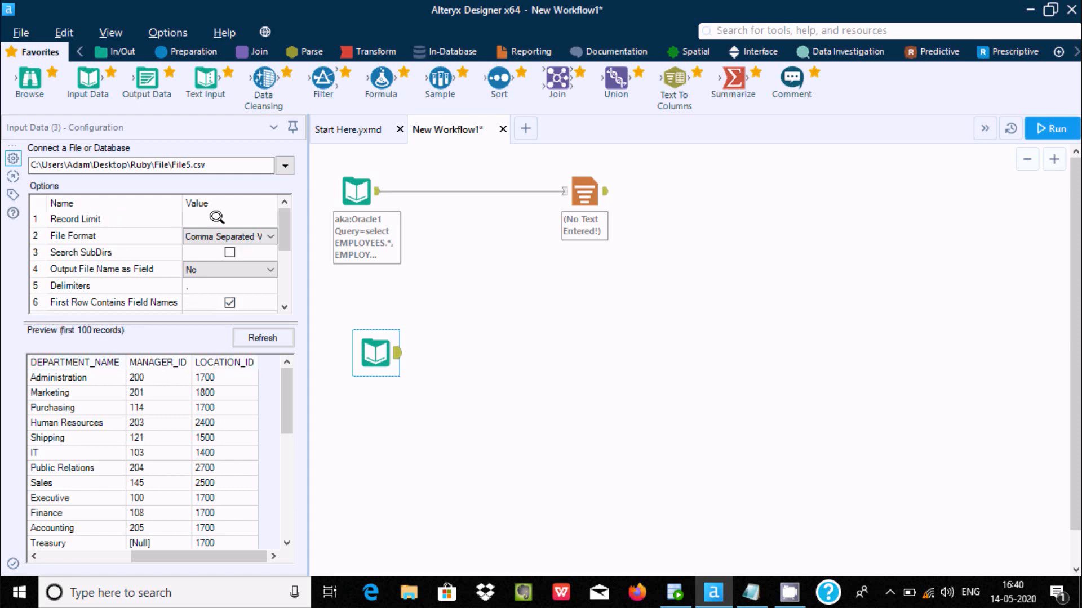
pyautogui.click(203, 218)
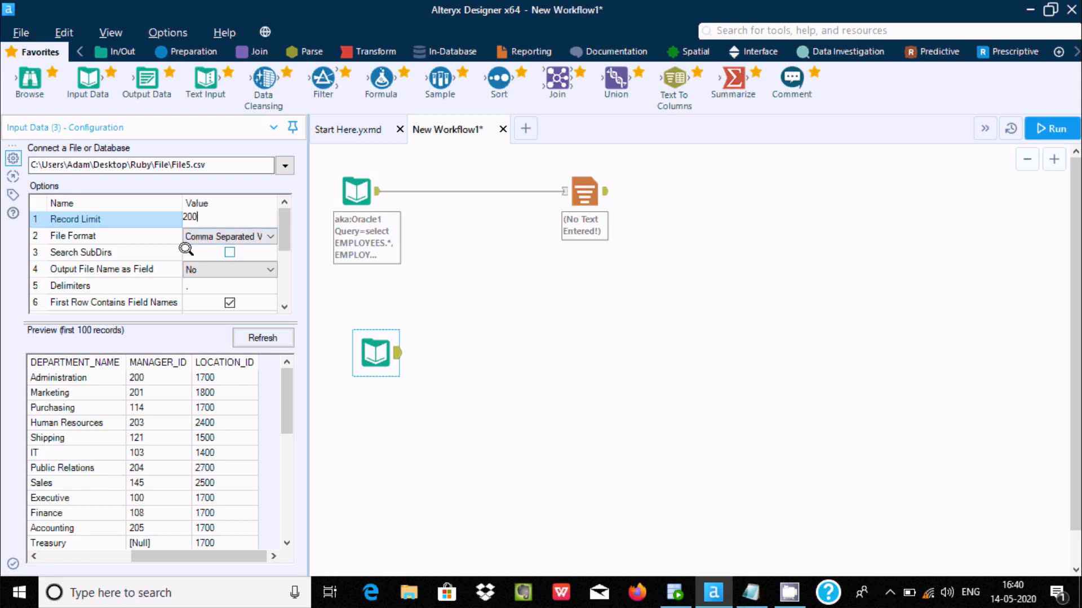
# Compare the configuration options of the Oracle input with those of the File5.csv input
pyautogui.click(355, 189)
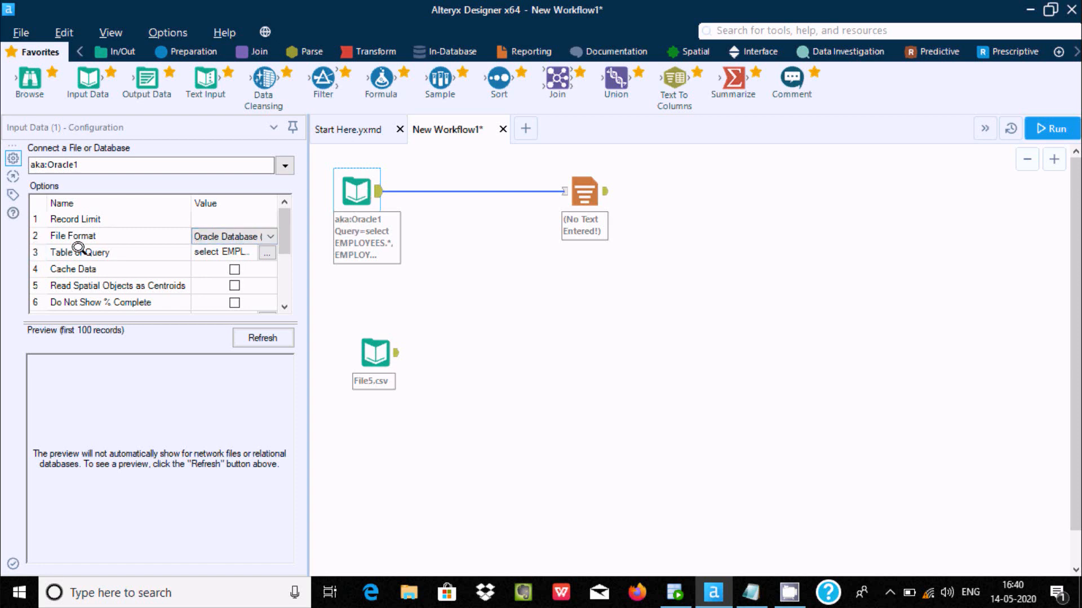
pyautogui.click(378, 354)
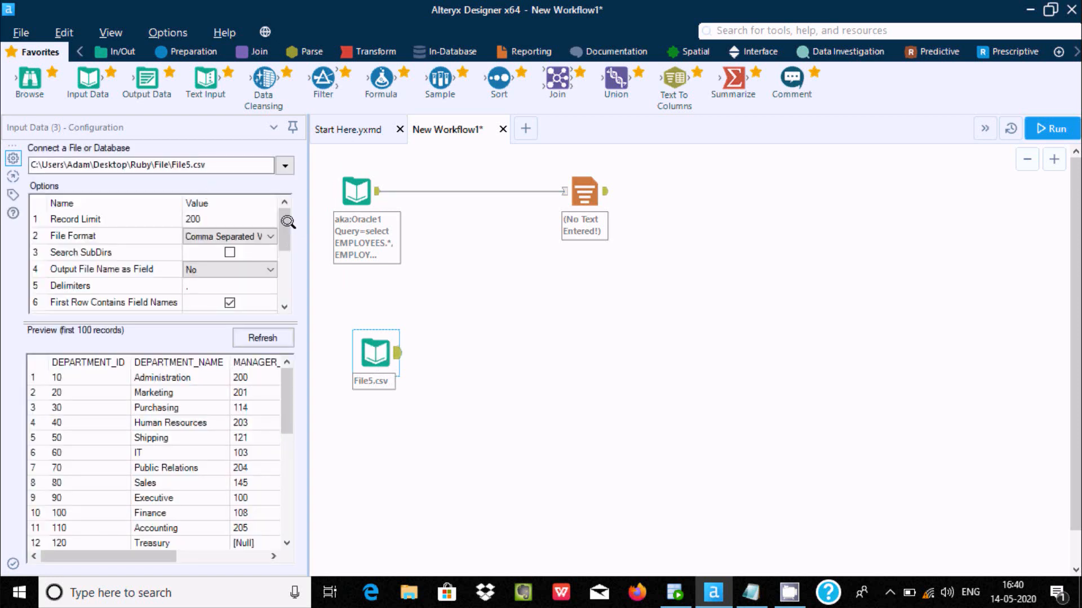
pyautogui.moveTo(280, 214)
pyautogui.mouseDown()
pyautogui.moveTo(278, 256)
pyautogui.moveTo(283, 204)
pyautogui.mouseUp()
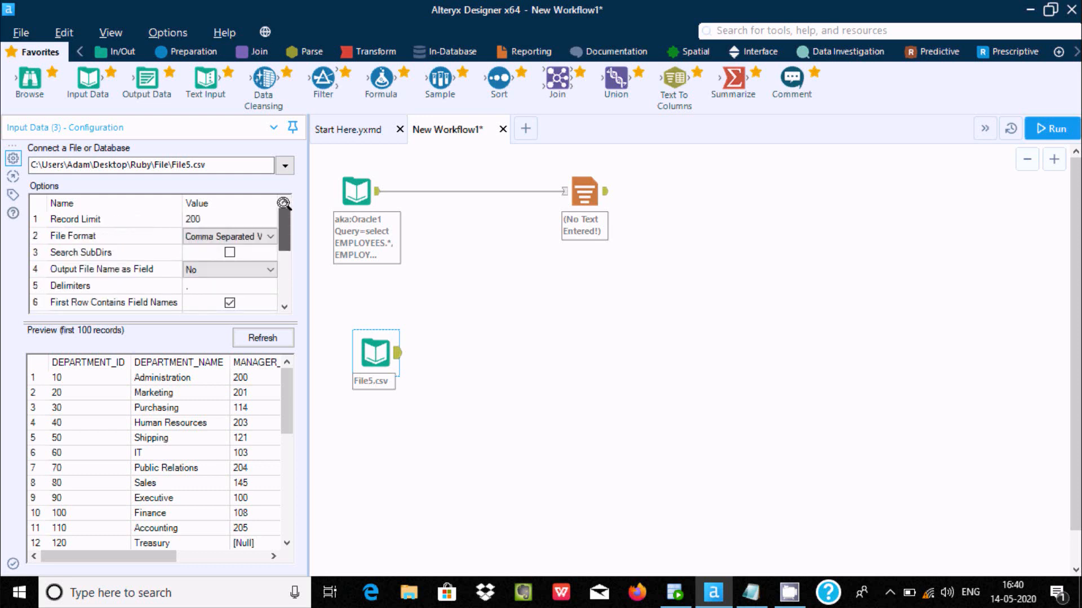
pyautogui.moveTo(276, 209); pyautogui.dragTo(277, 186)
# Add a Sort tool connected to the File5.csv input and open its list of sortable fields
pyautogui.moveTo(505, 184); pyautogui.dragTo(489, 353)
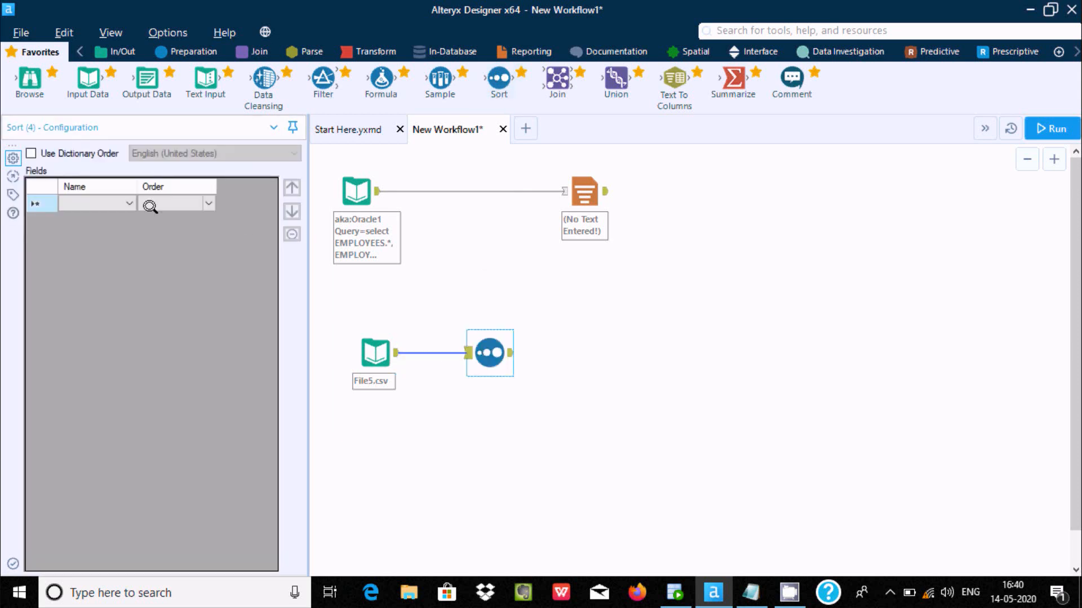
pyautogui.click(128, 201)
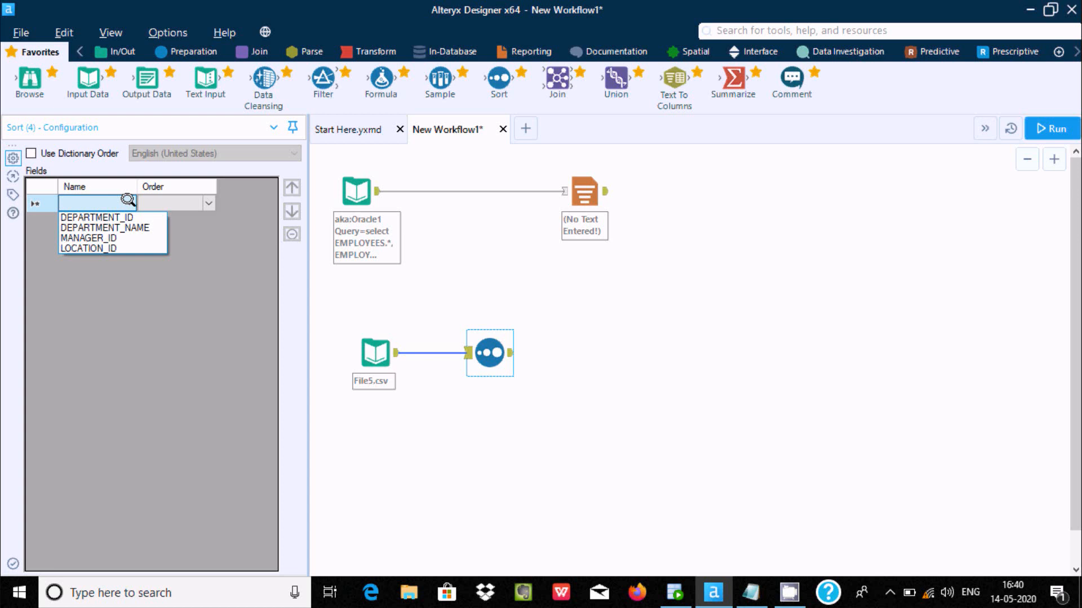
# Review the File5.csv preview data, including the MANAGER_ID and LOCATION_ID columns, to decide on a sort field
pyautogui.click(371, 347)
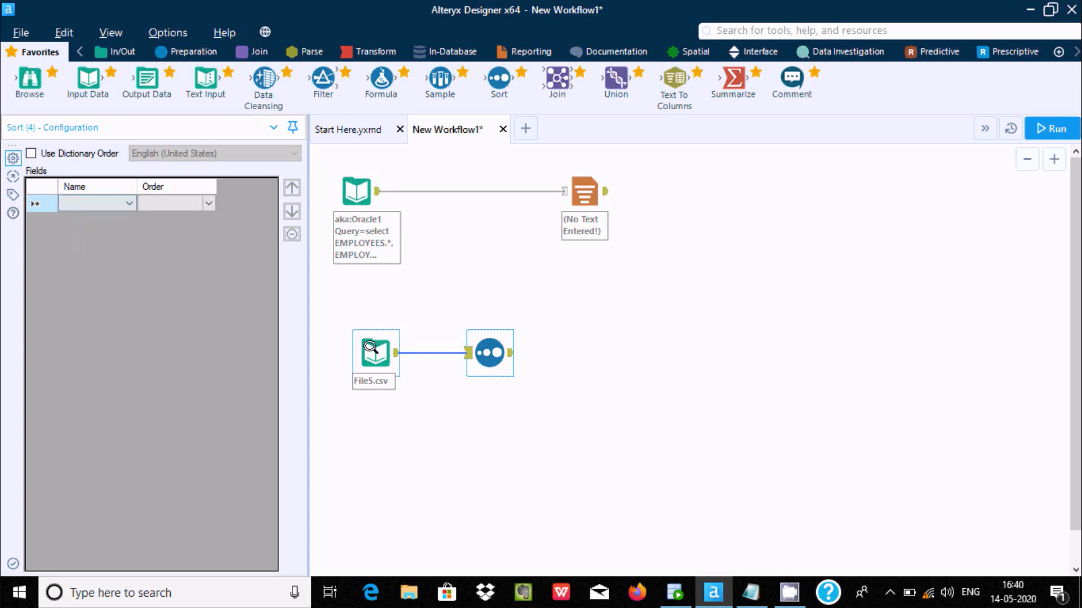
pyautogui.click(366, 353)
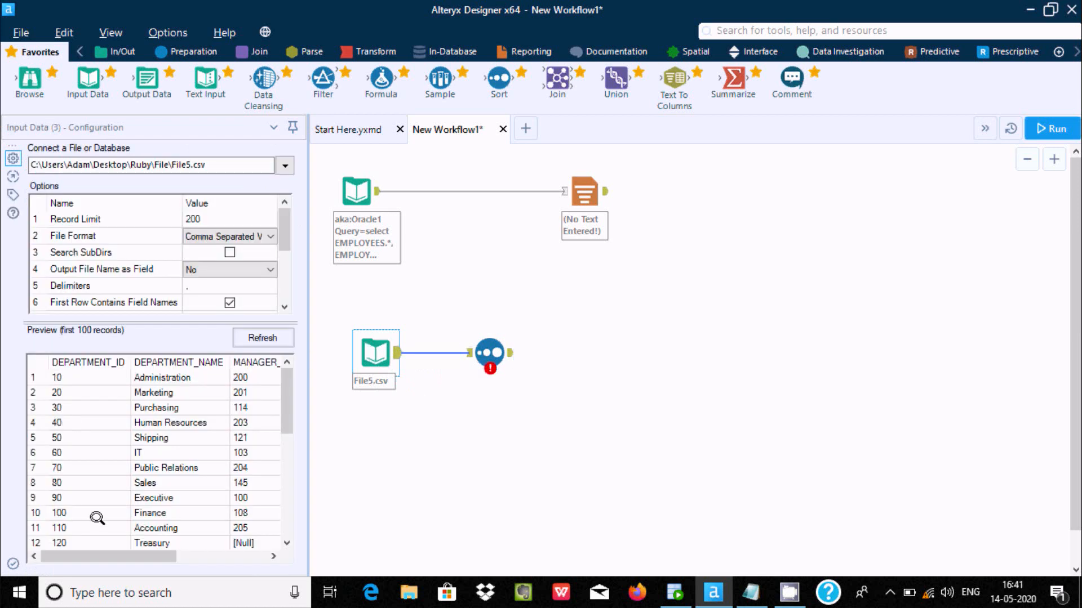
pyautogui.moveTo(93, 555); pyautogui.dragTo(186, 552)
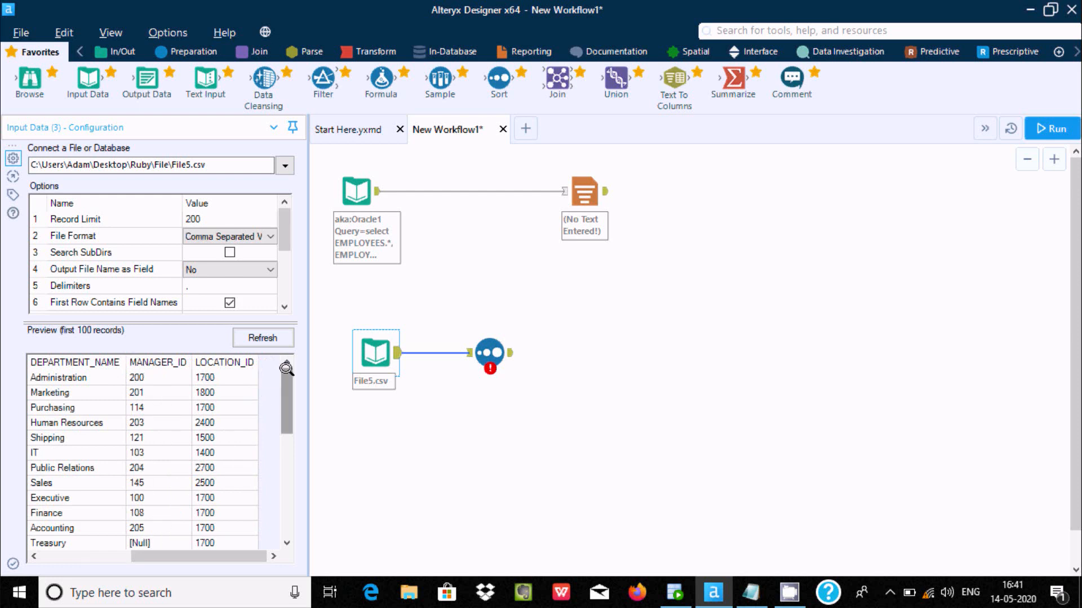
pyautogui.moveTo(287, 369)
pyautogui.mouseDown()
pyautogui.moveTo(287, 473)
pyautogui.moveTo(286, 369)
pyautogui.mouseUp()
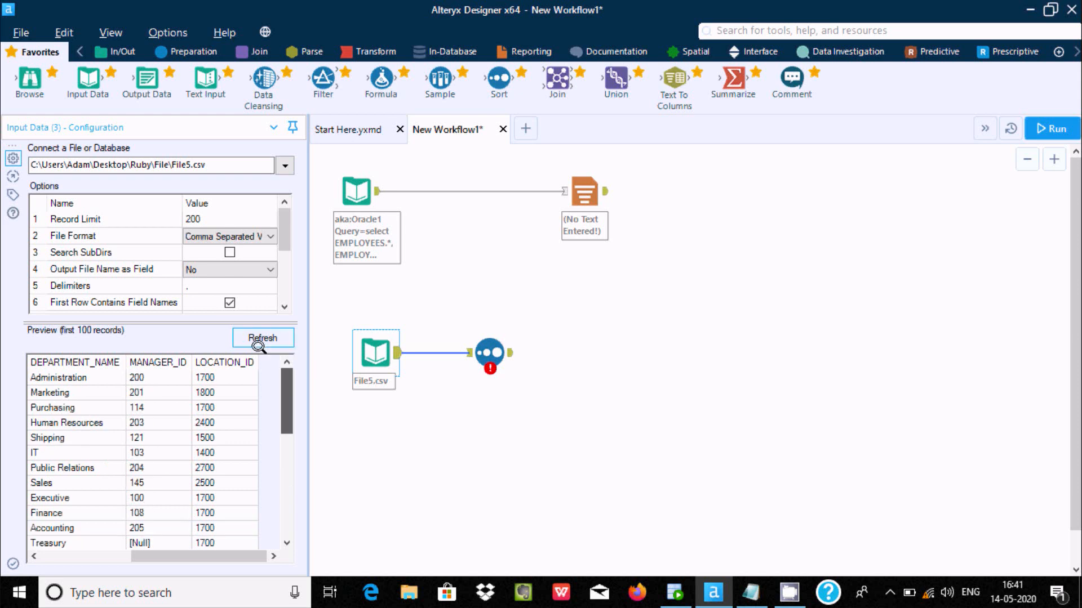
pyautogui.click(365, 355)
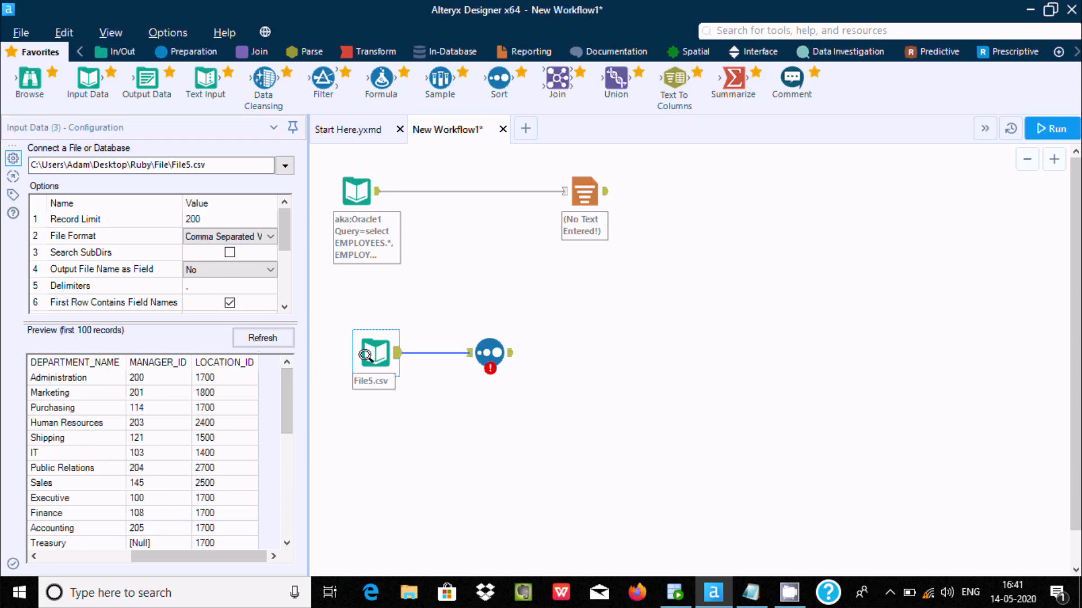
# Configure the Sort tool to sort by MANAGER_ID in Ascending order
pyautogui.click(474, 338)
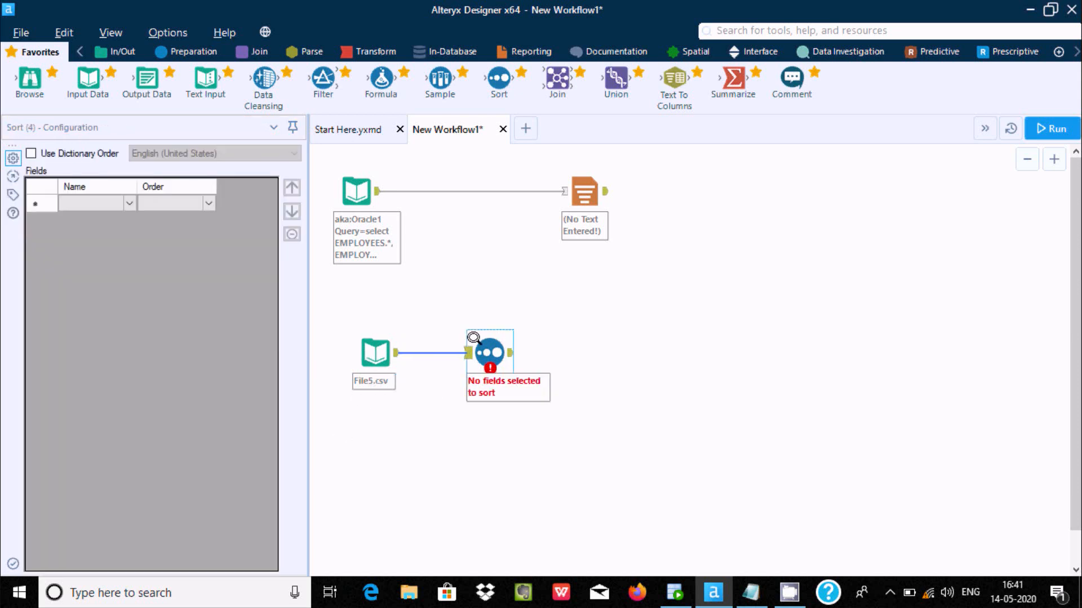
pyautogui.click(129, 203)
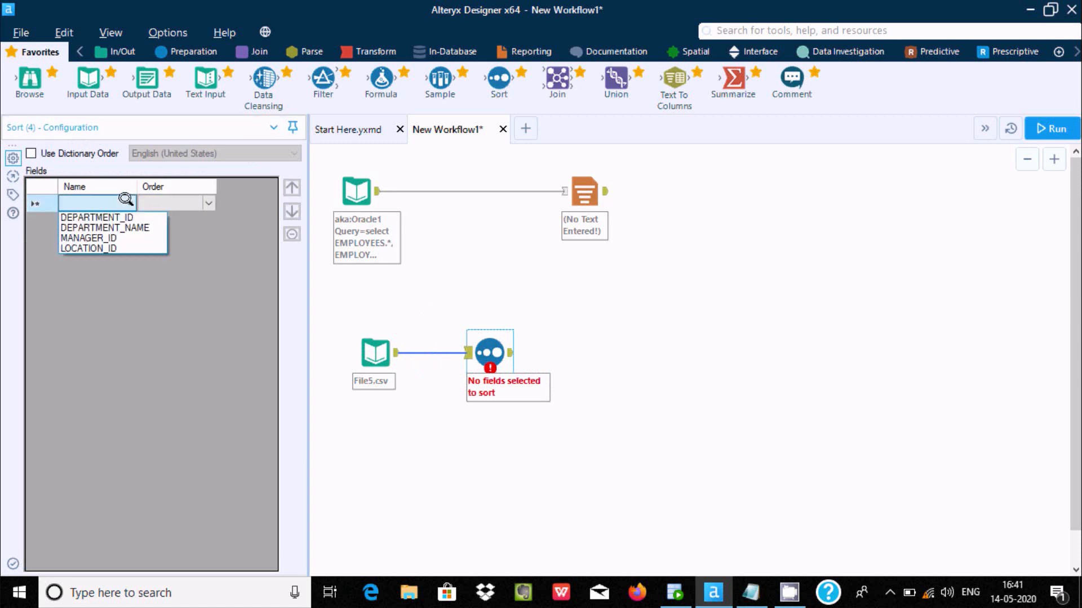
pyautogui.click(95, 235)
pyautogui.click(179, 203)
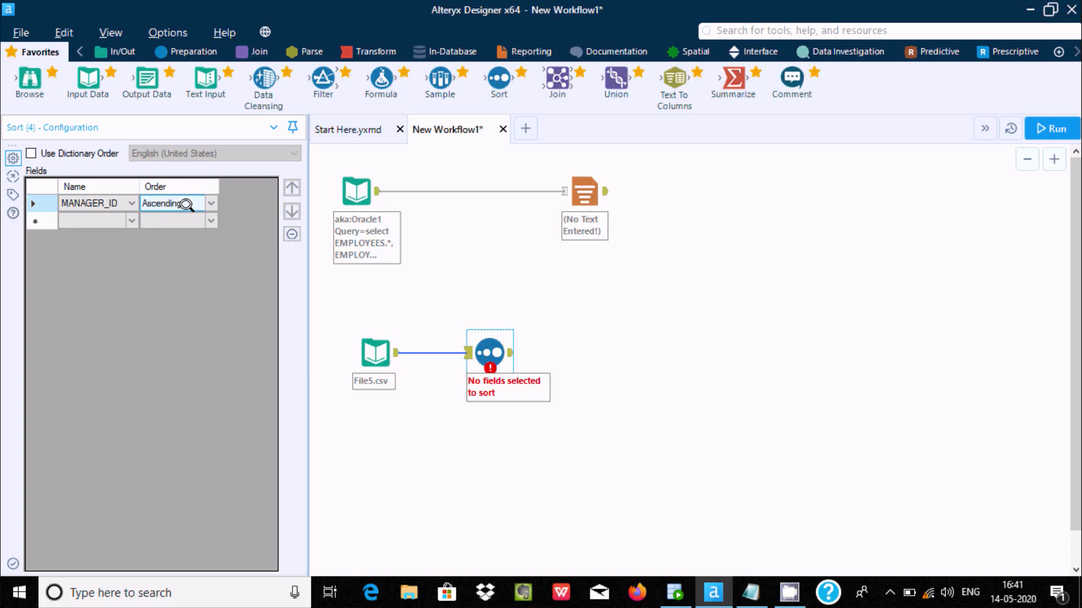
pyautogui.click(485, 266)
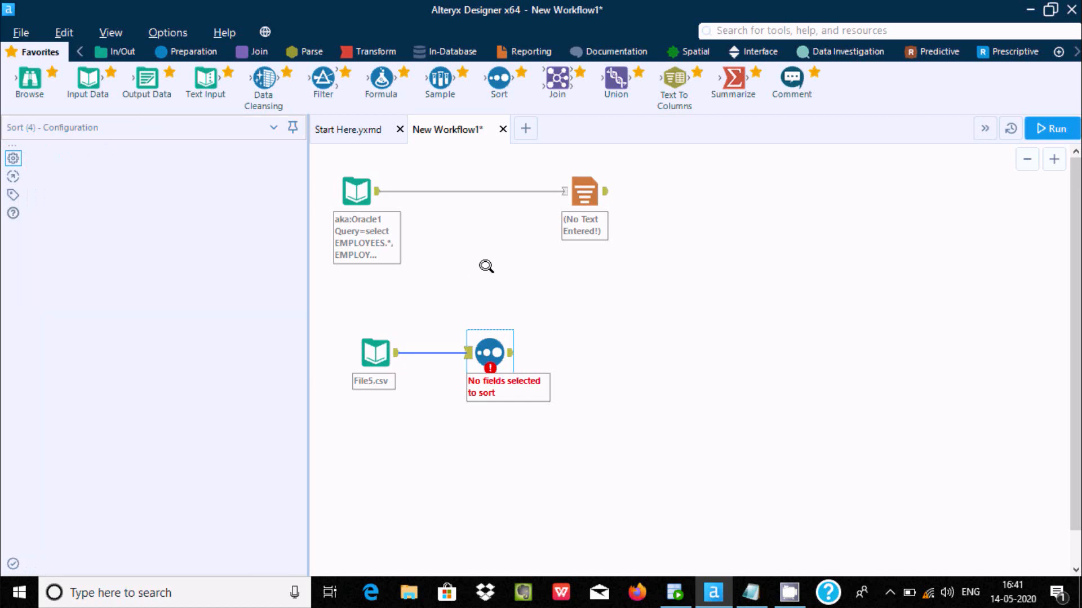
# Add a Report Text tool beside the Sort tool and connect the Sort output to its input
pyautogui.click(521, 51)
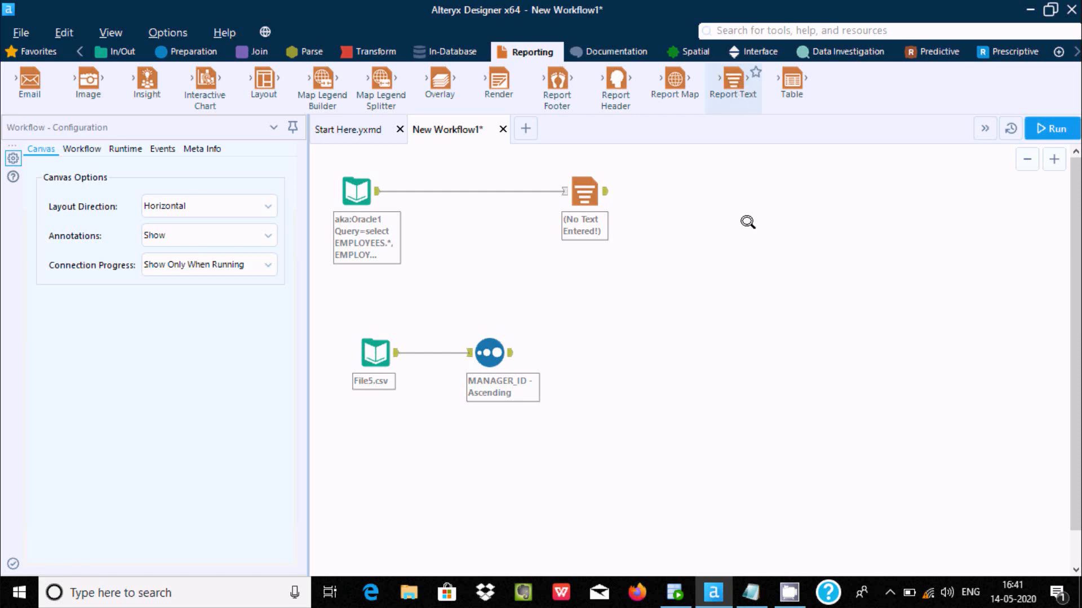
pyautogui.moveTo(747, 222); pyautogui.dragTo(679, 352)
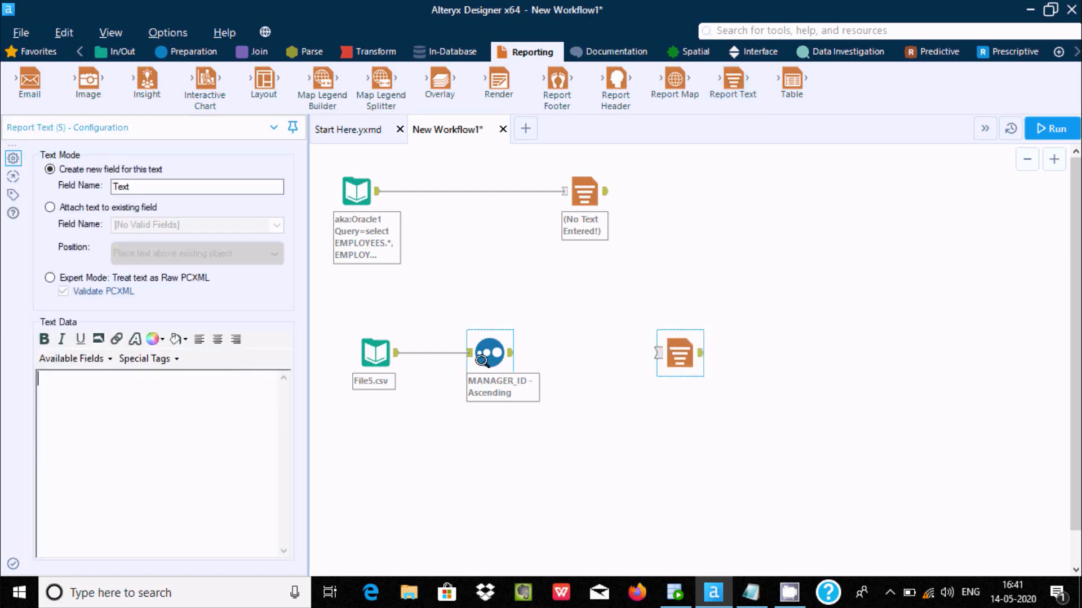
pyautogui.moveTo(511, 352); pyautogui.dragTo(656, 352)
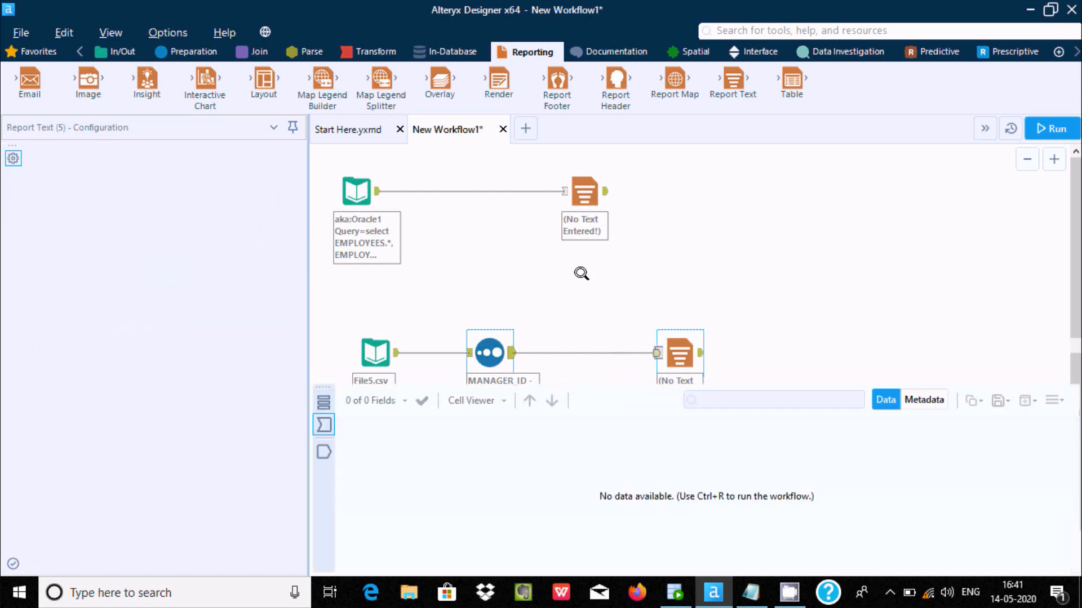
pyautogui.click(581, 273)
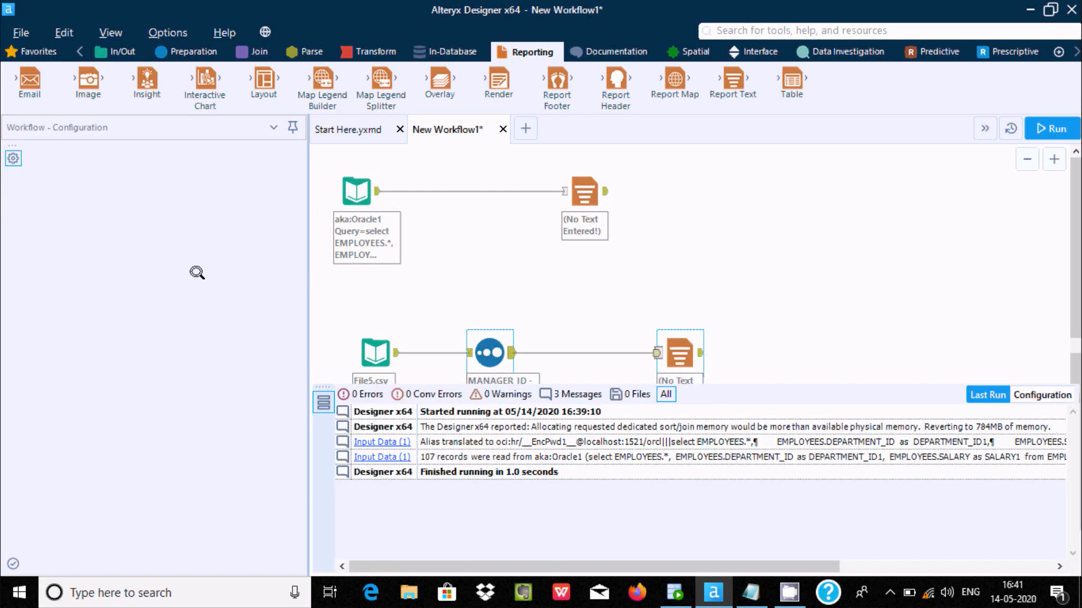
# Run the workflow with both the Oracle and File5.csv branches and bring the File5.csv branch into view
pyautogui.click(1053, 125)
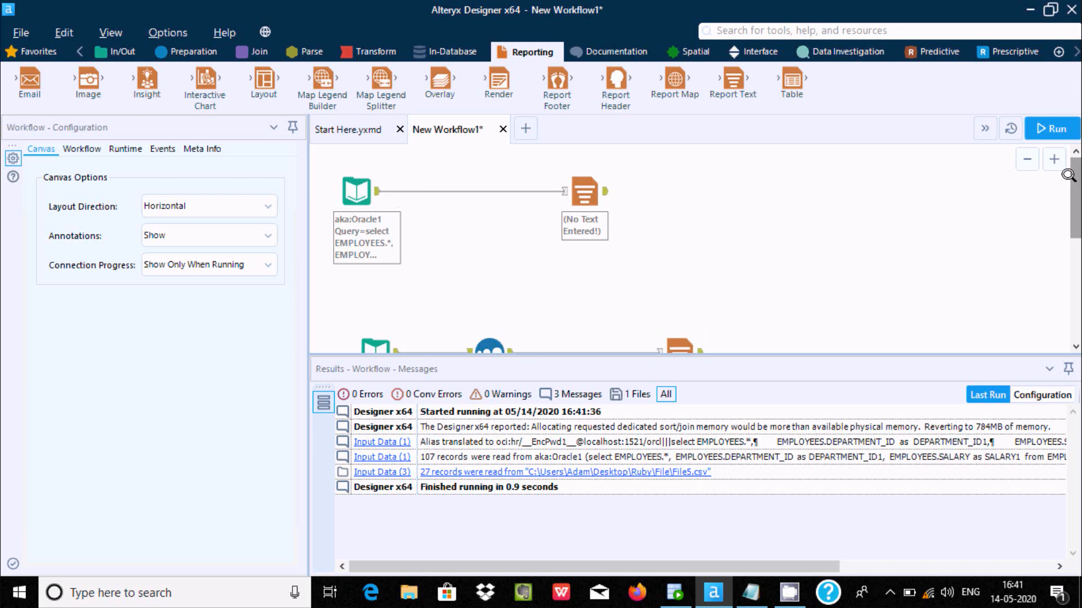
pyautogui.click(1071, 262)
pyautogui.scroll(3, 1071, 248)
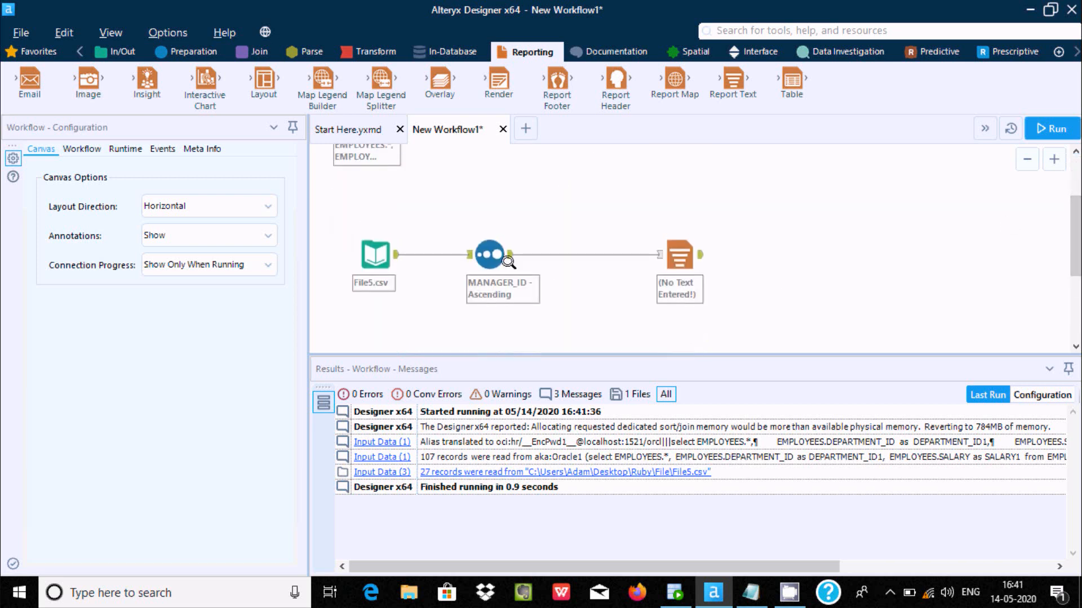
# Compare the File5.csv records entering the Sort tool with those entering Report Text, checking the MANAGER_ID order through the last record
pyautogui.click(491, 255)
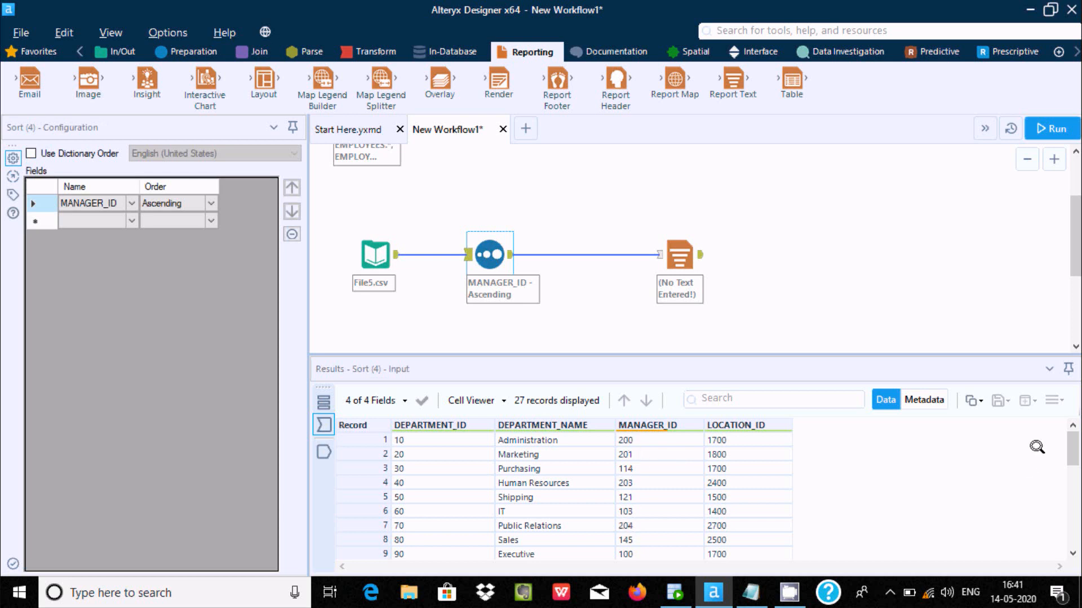
pyautogui.moveTo(1066, 433); pyautogui.dragTo(1067, 400)
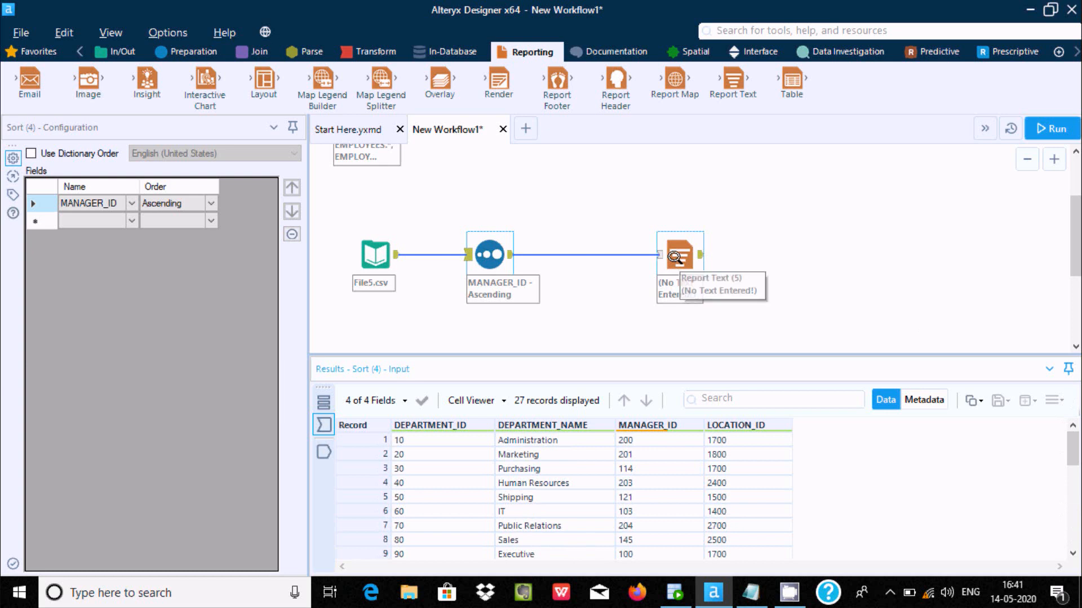
pyautogui.click(676, 299)
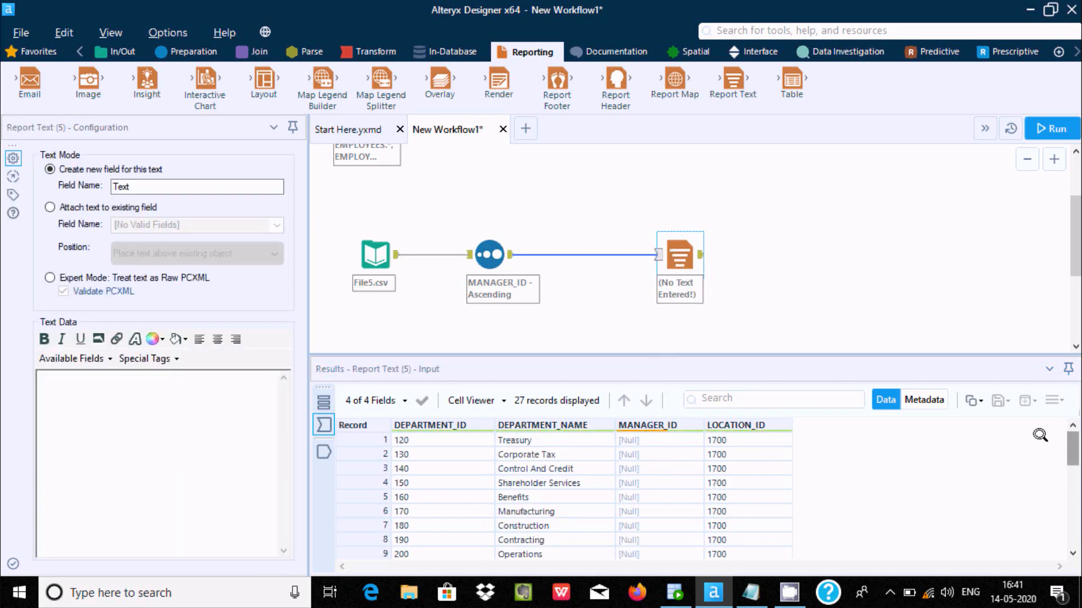
pyautogui.click(645, 441)
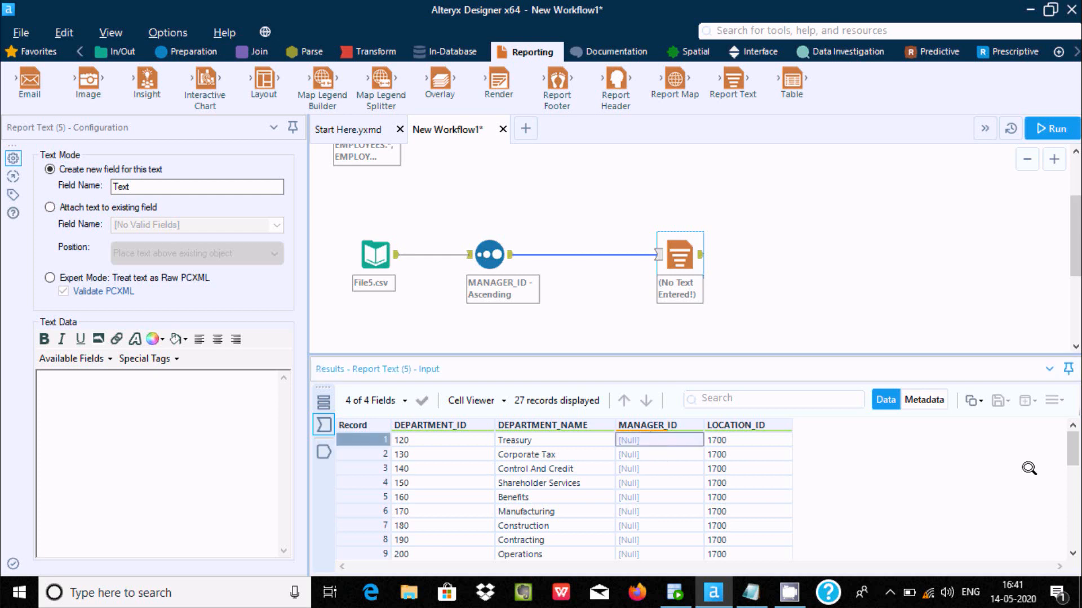
pyautogui.moveTo(1070, 446); pyautogui.dragTo(1071, 497)
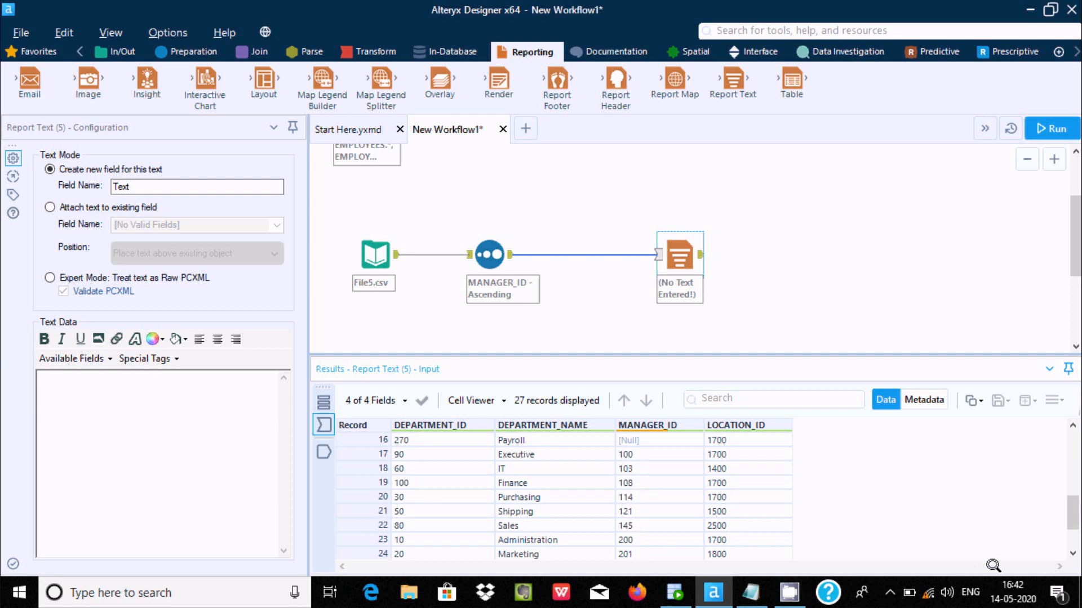
pyautogui.moveTo(1068, 502); pyautogui.dragTo(1068, 520)
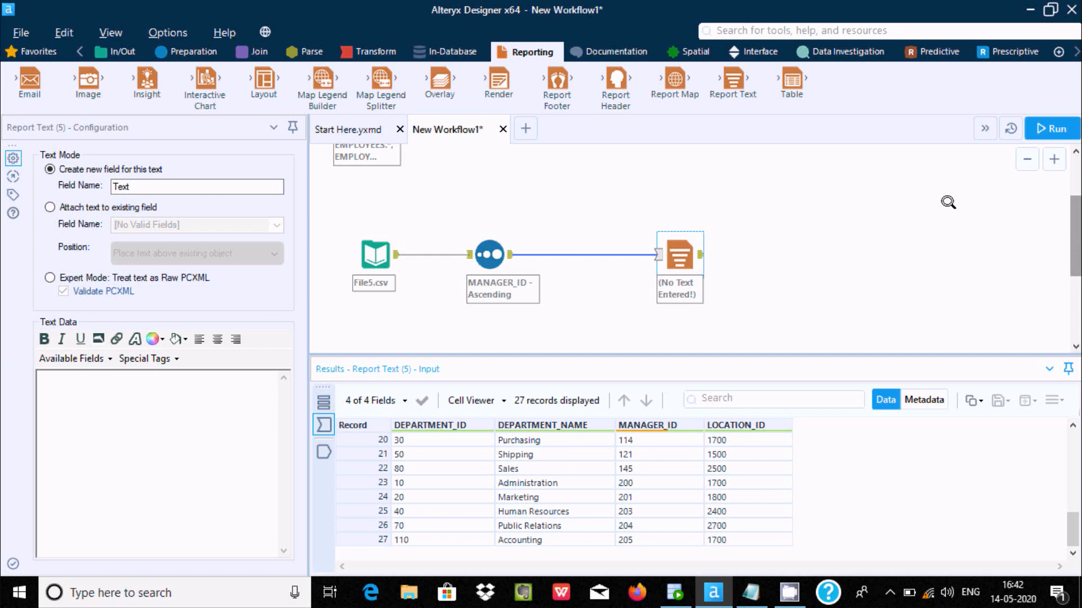
# Change the MANAGER_ID order to Descending in the File5.csv branch's Sort tool and rerun the workflow
pyautogui.click(479, 248)
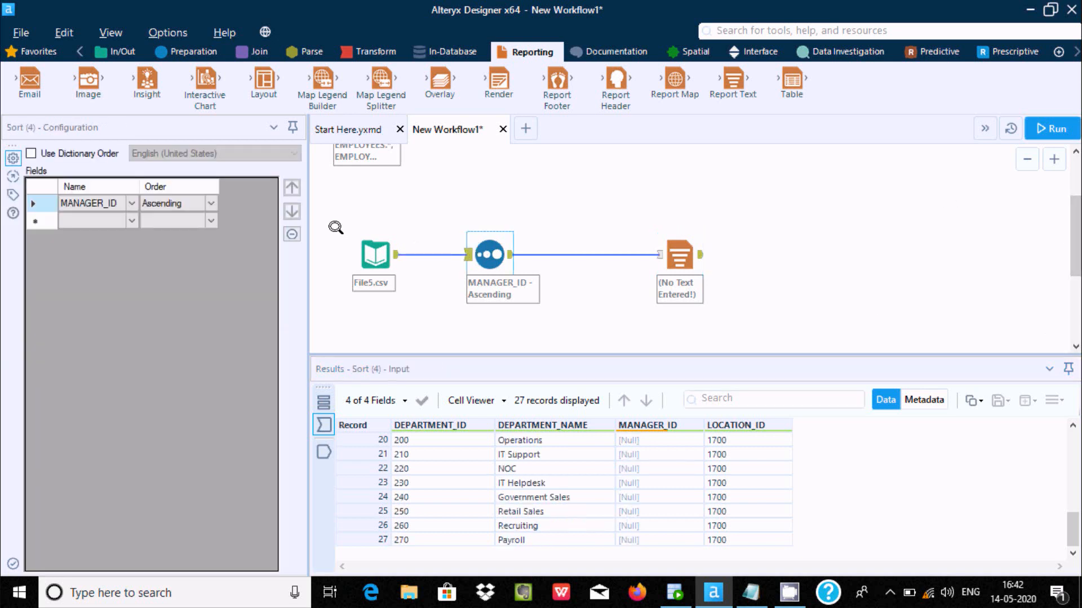
pyautogui.click(90, 220)
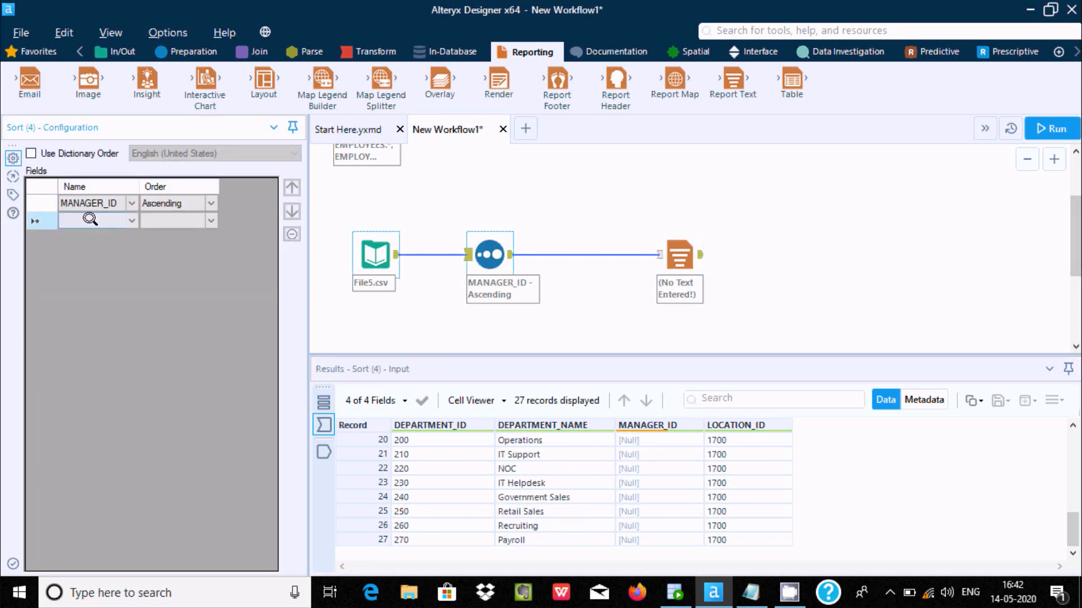
pyautogui.click(125, 215)
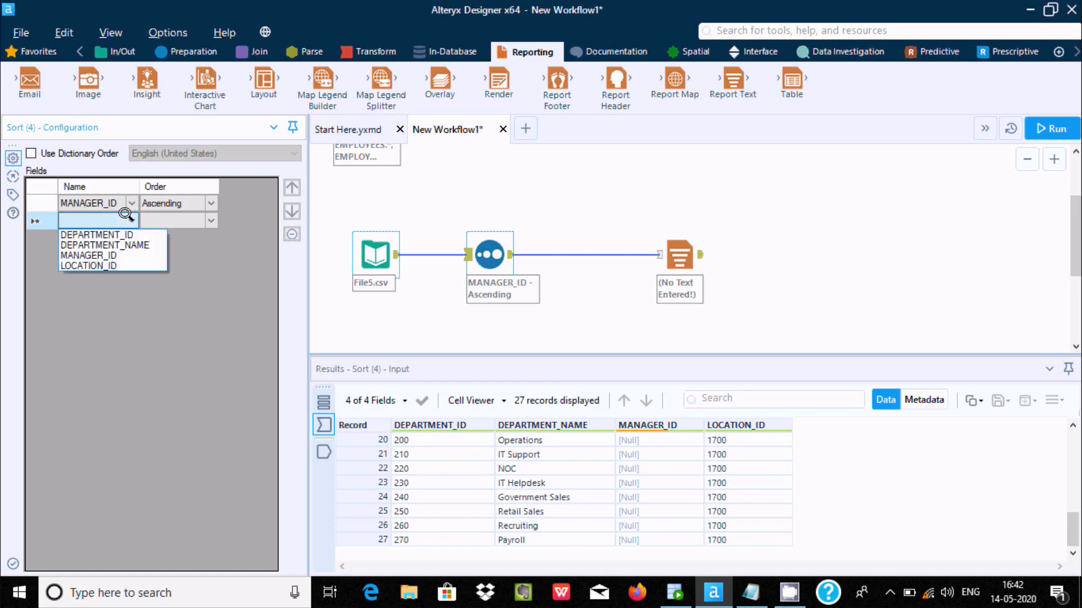
pyautogui.click(125, 215)
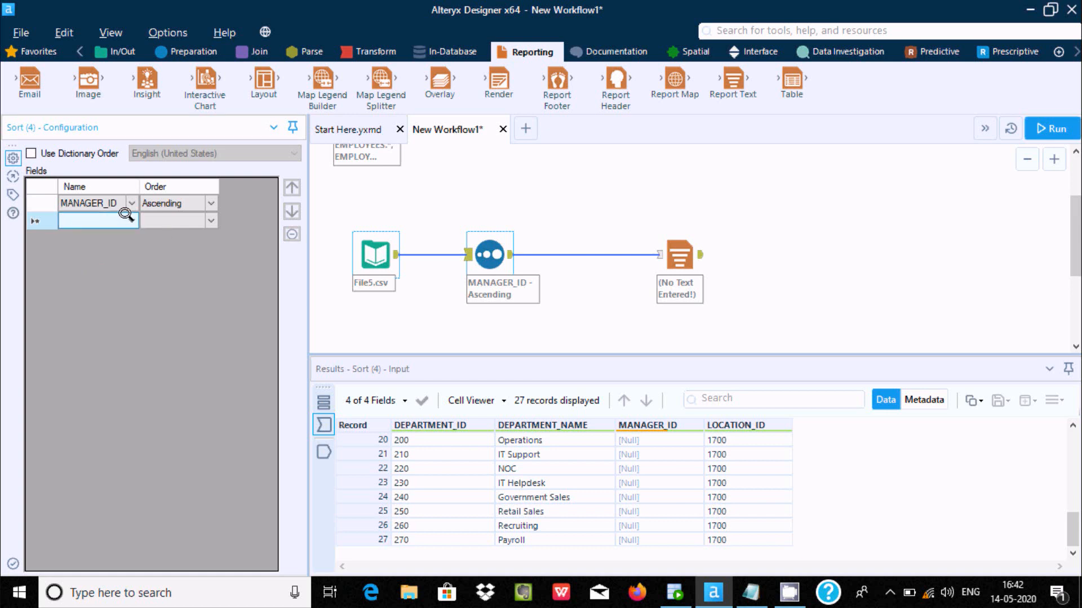
pyautogui.click(210, 199)
pyautogui.click(178, 227)
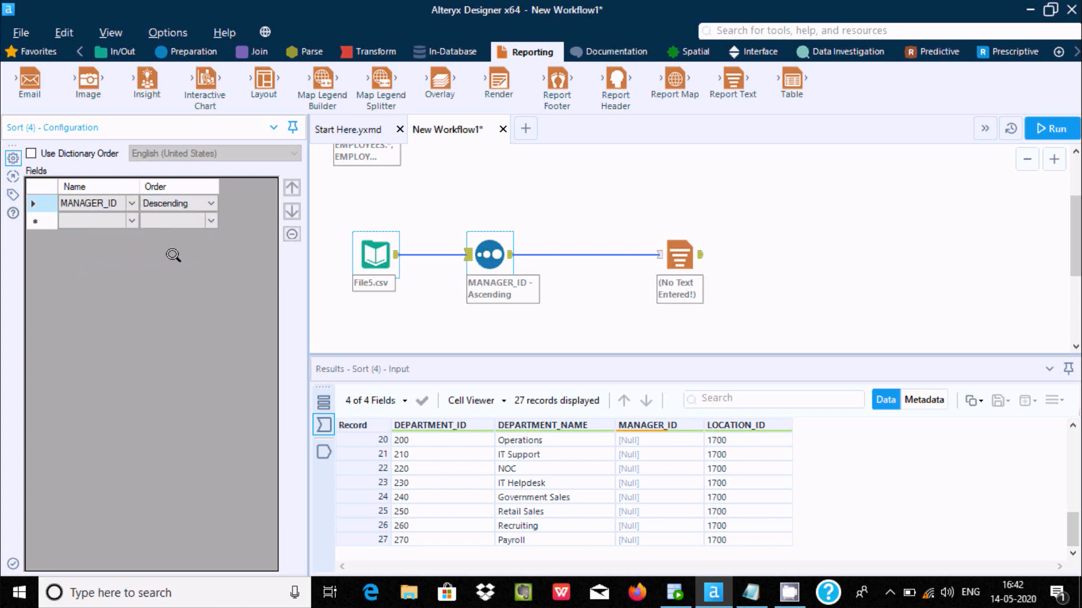
pyautogui.click(505, 181)
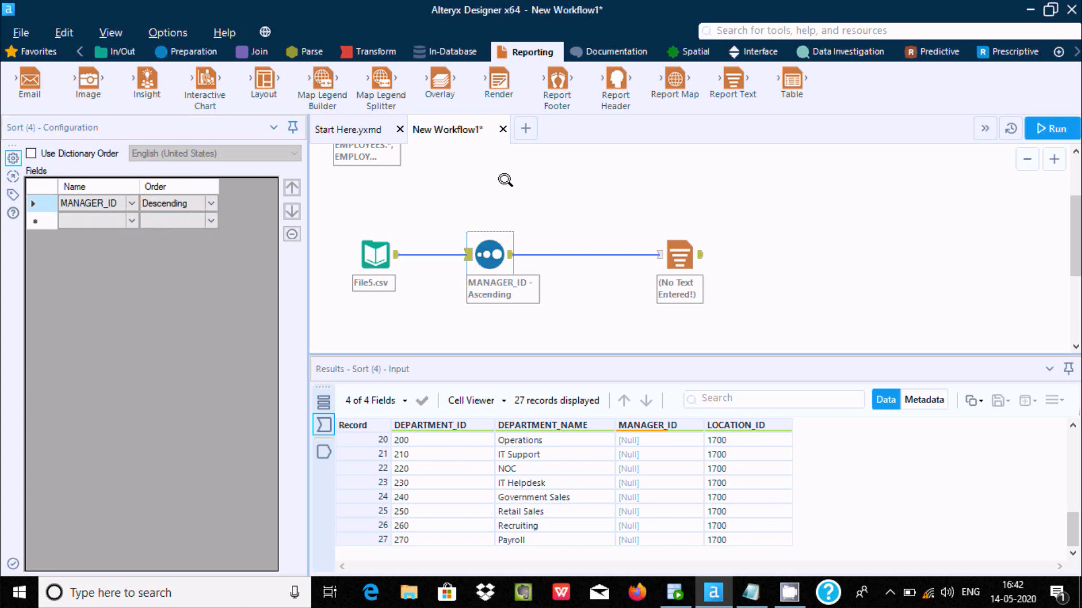
pyautogui.click(1048, 128)
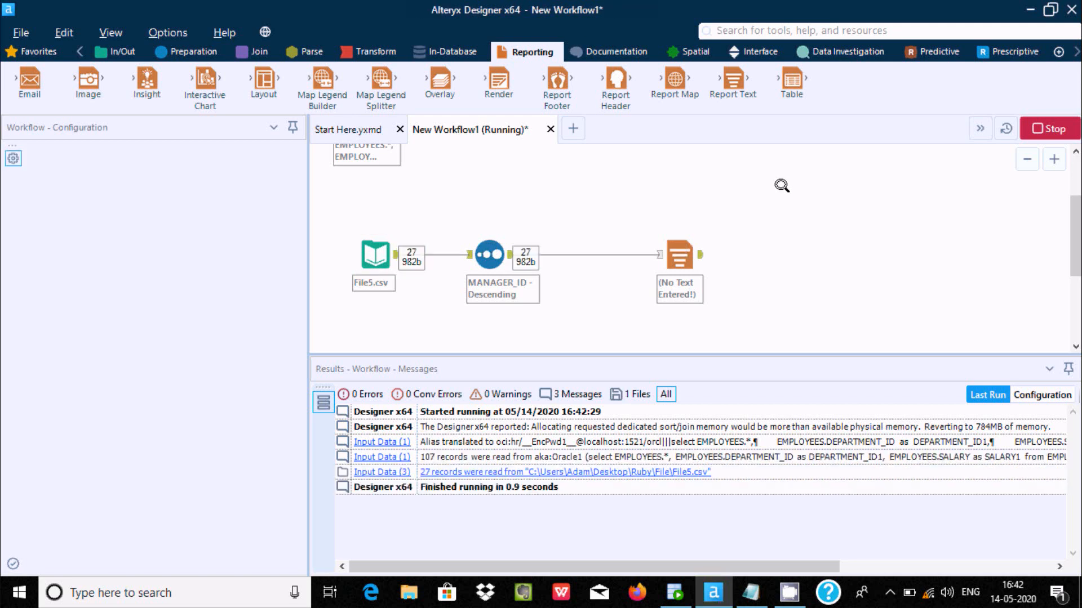
# Inspect the Sort and Report Text input records after the rerun to check the descending MANAGER_ID order
pyautogui.click(494, 272)
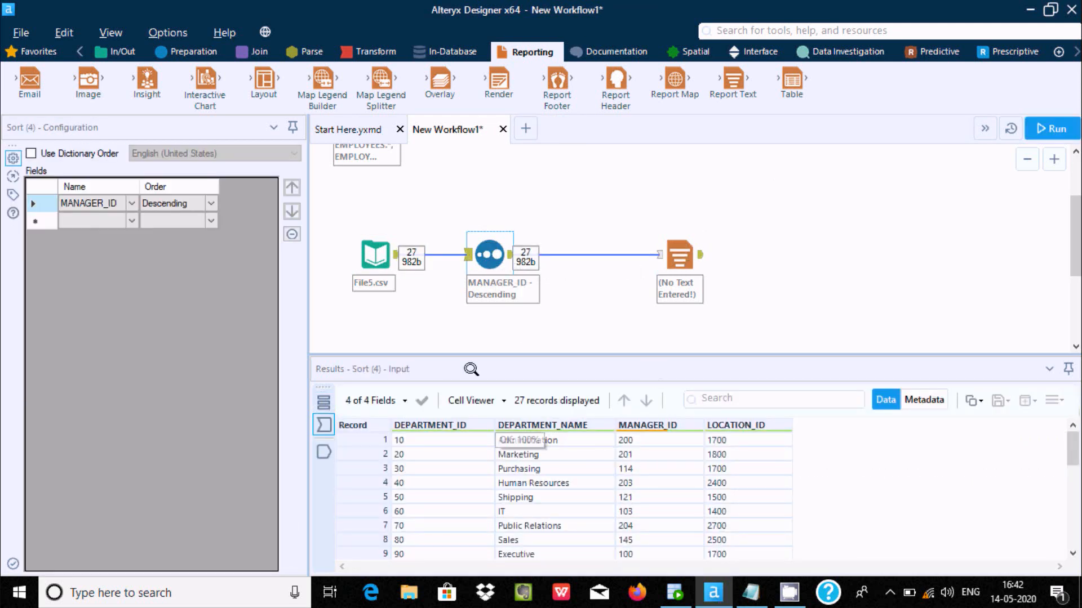
pyautogui.click(678, 248)
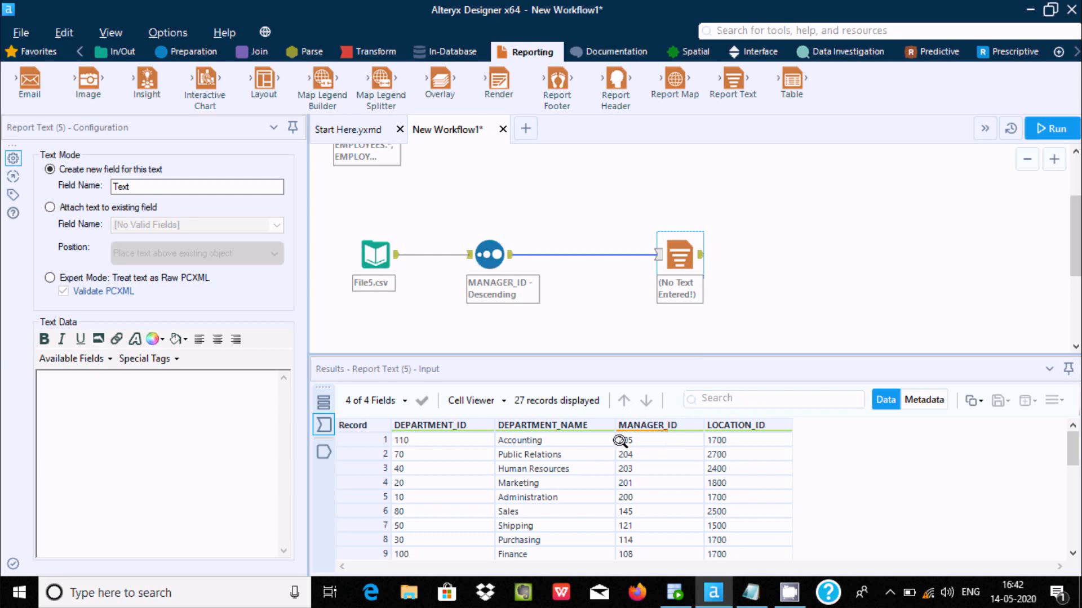
pyautogui.moveTo(1069, 433); pyautogui.dragTo(1070, 371)
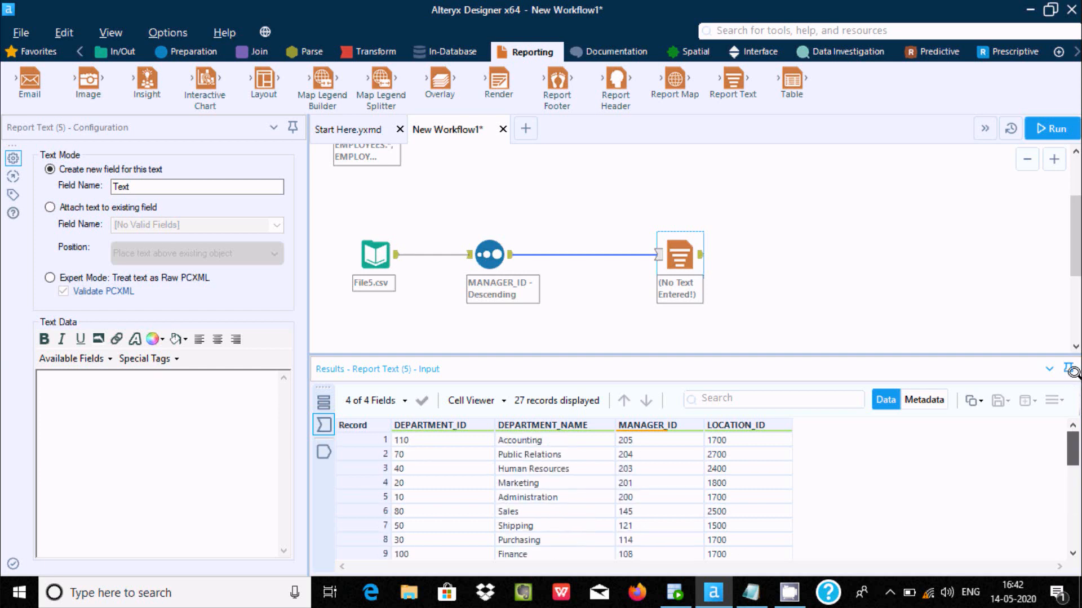
pyautogui.click(477, 244)
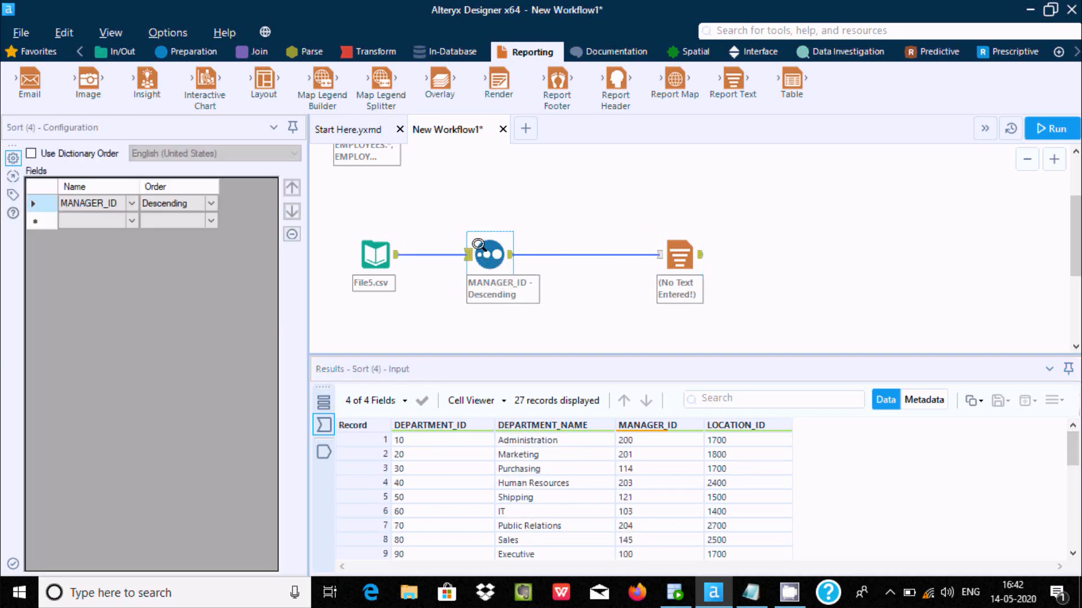